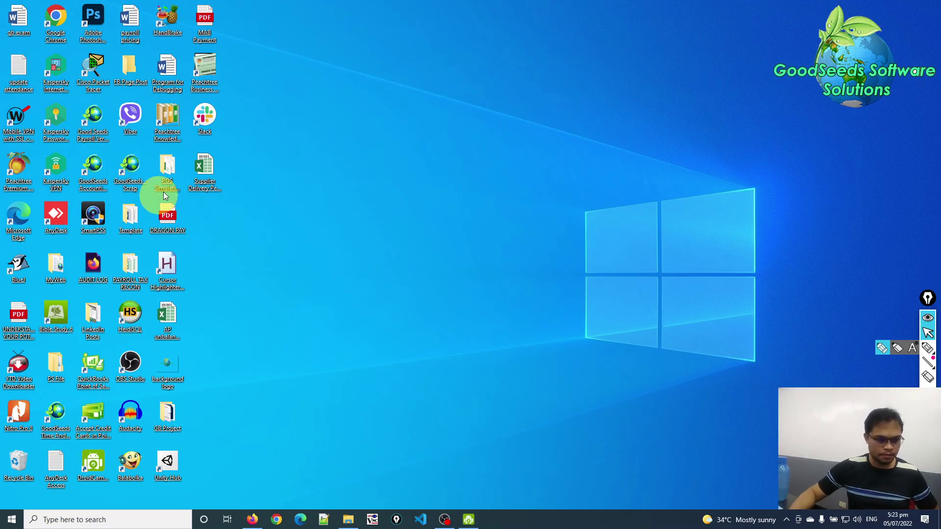
Launch GoodSeeds Accounting and log in with the user's username and password.
double_click(93, 169)
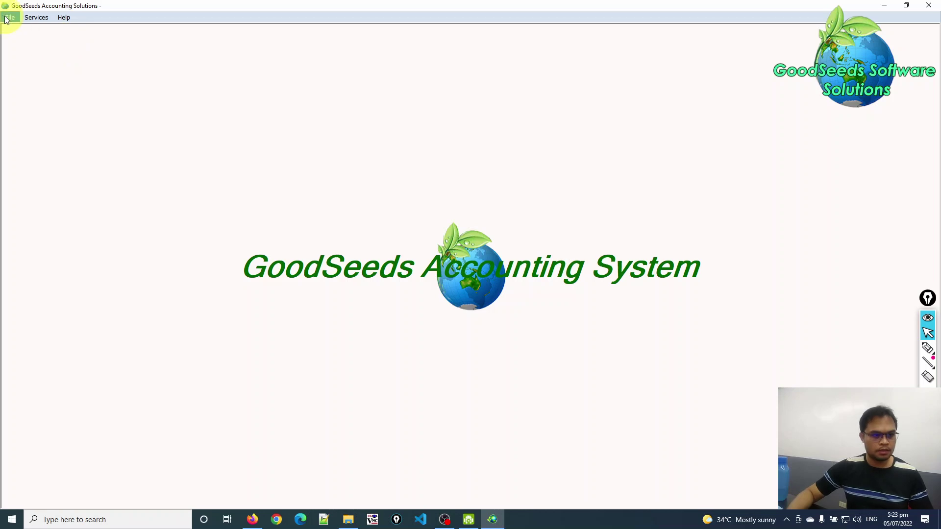
click(10, 17)
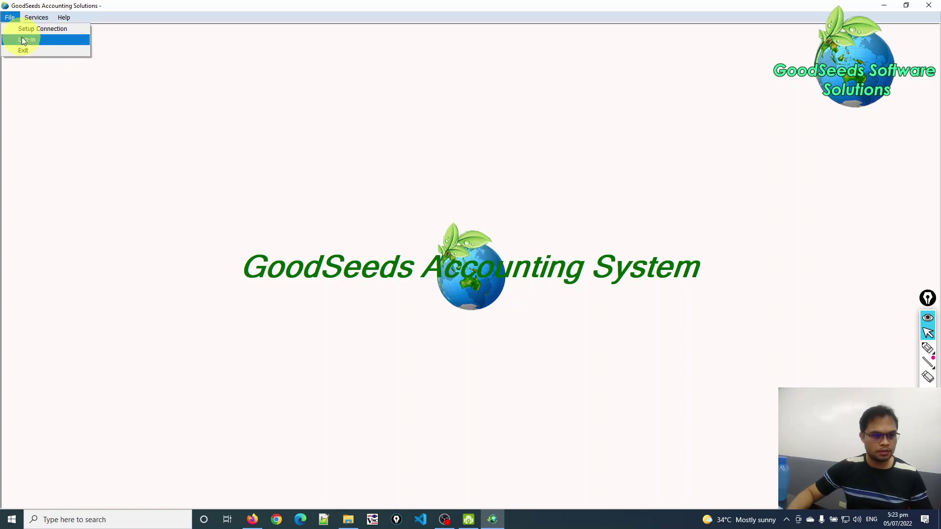
click(25, 43)
text(brian)
key(Tab)
text(*********)
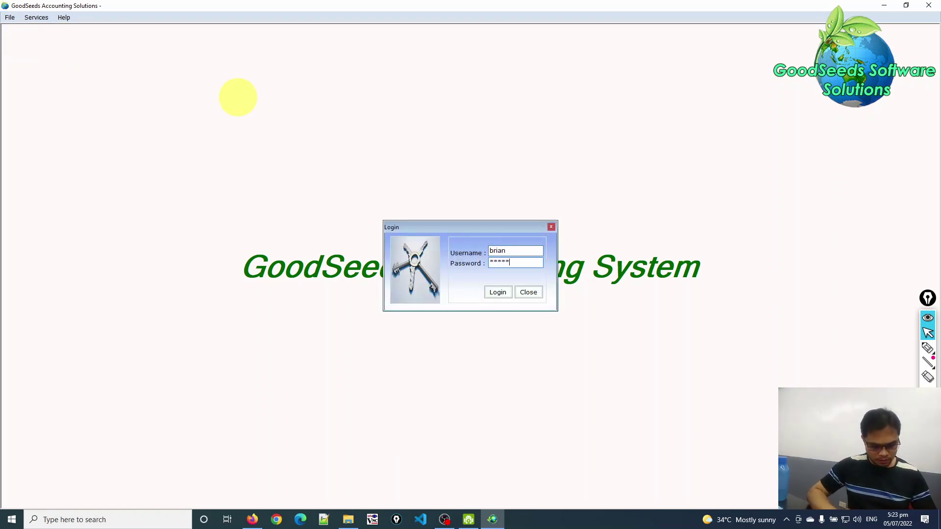
text(**)
click(238, 97)
key(Return)
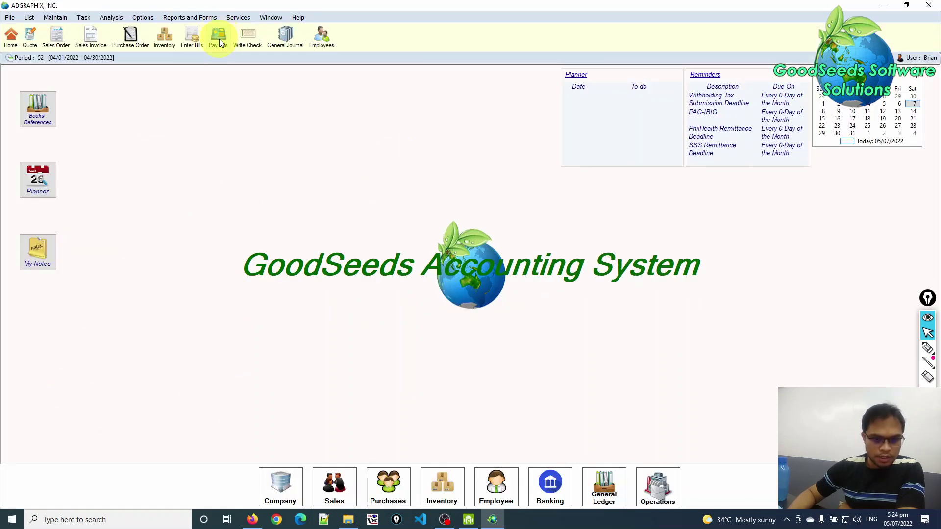
Open the Company module's Reports And Forms and show the General Ledger reports list.
click(282, 492)
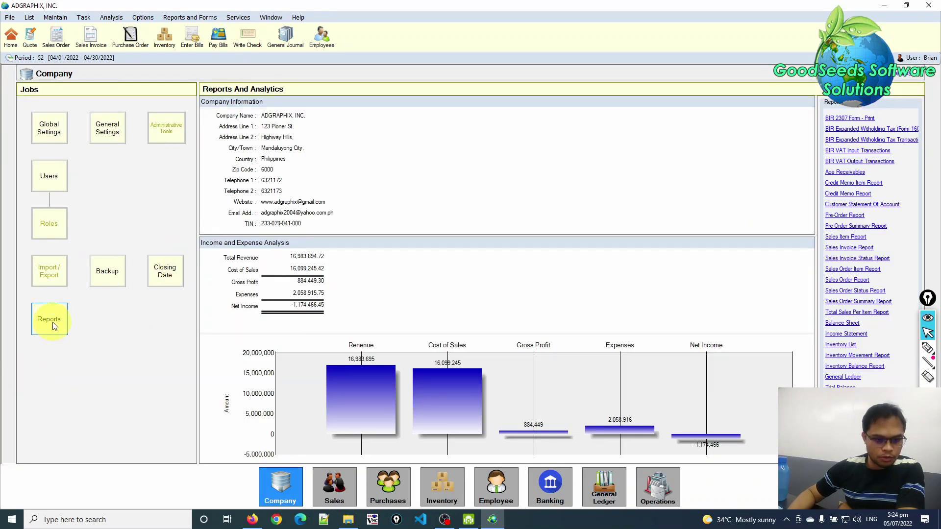
click(53, 323)
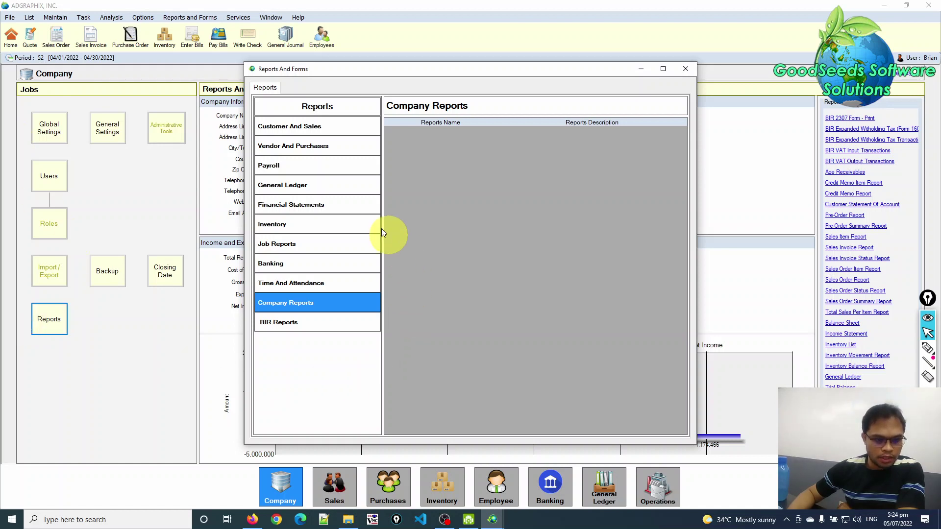
click(317, 188)
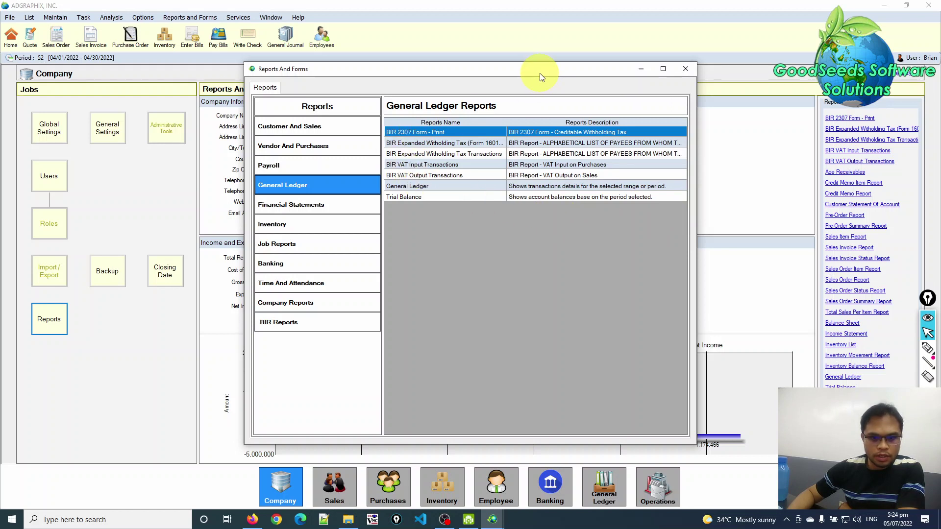
drag(539, 73, 389, 64)
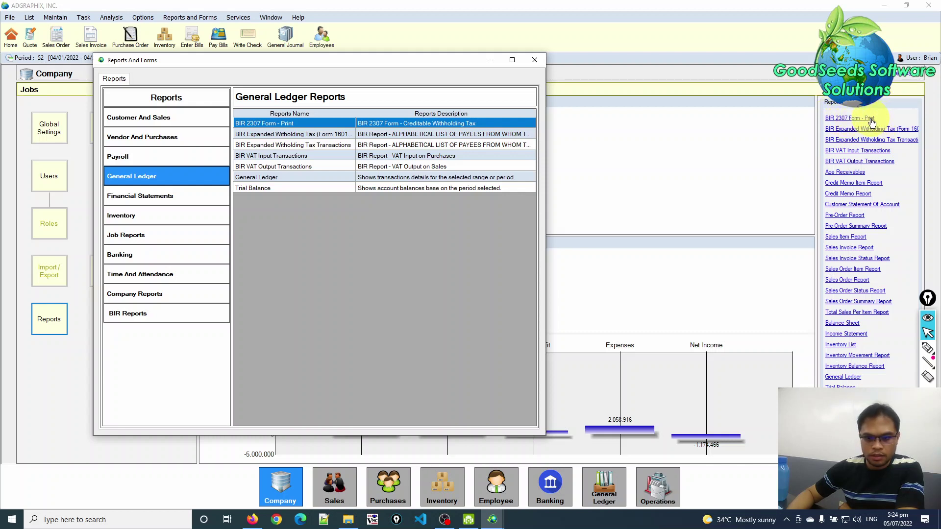
drag(436, 63, 544, 50)
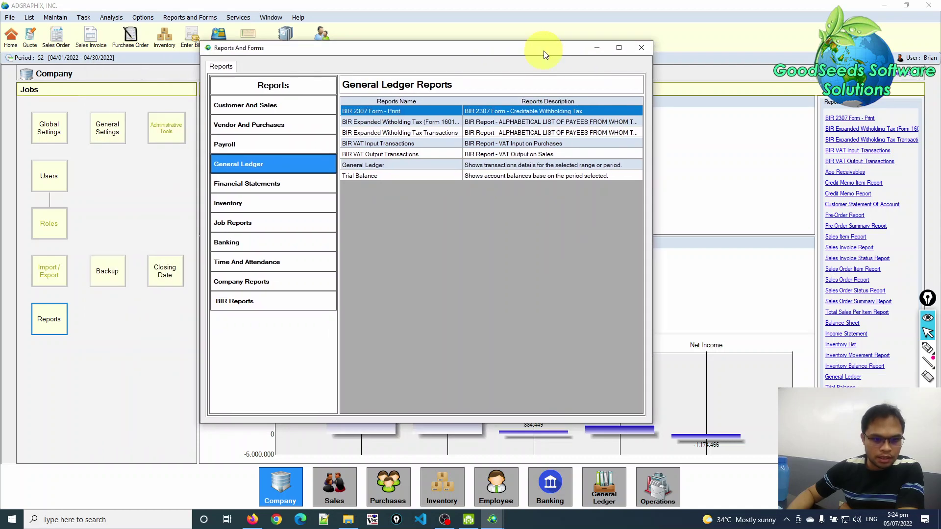
Open 'BIR 2307 Form - Print' and position its window over the reports list.
double_click(395, 112)
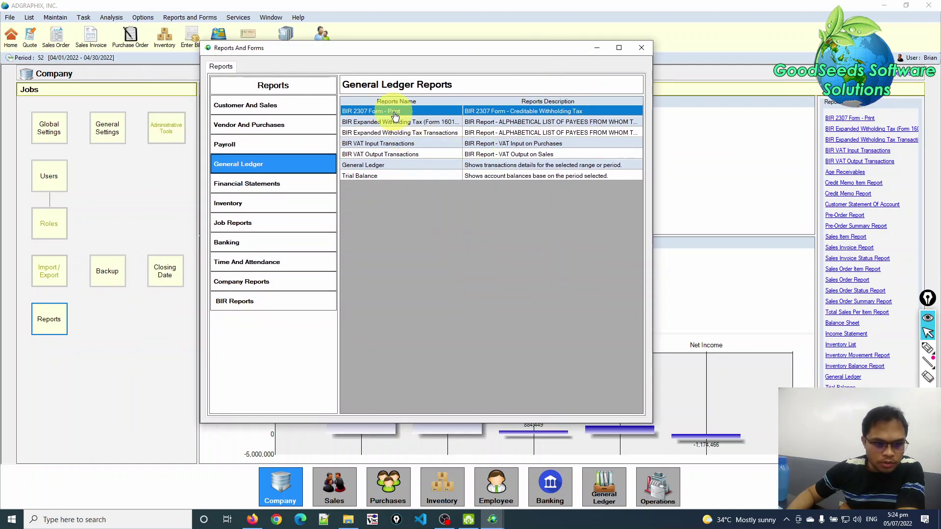
drag(260, 36, 529, 119)
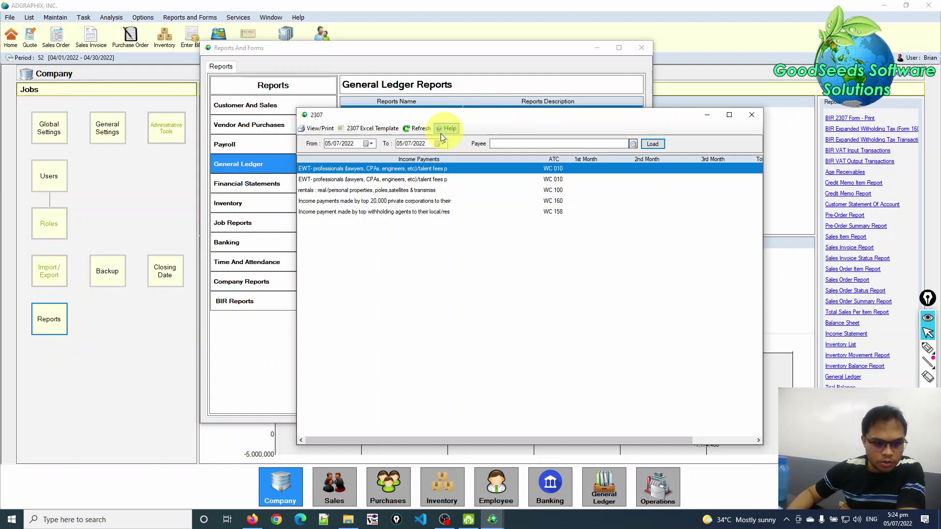
drag(466, 119, 433, 102)
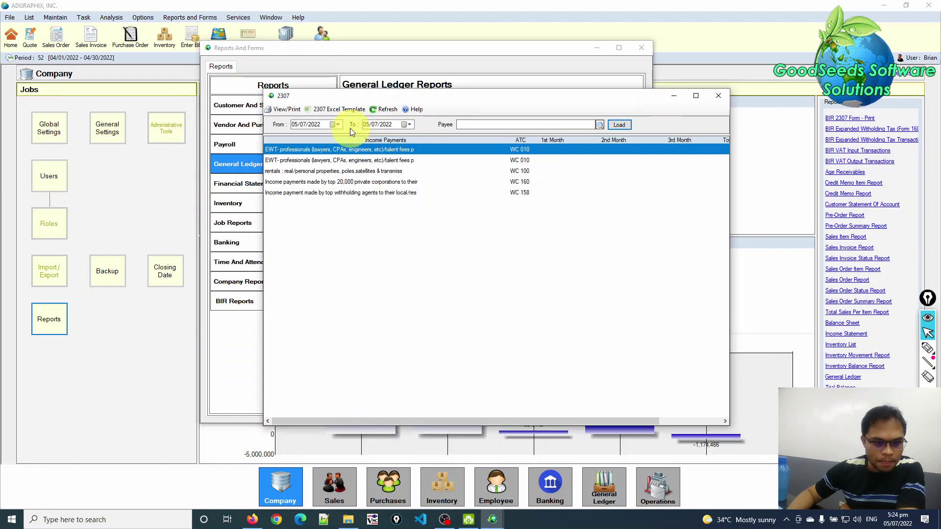
click(336, 124)
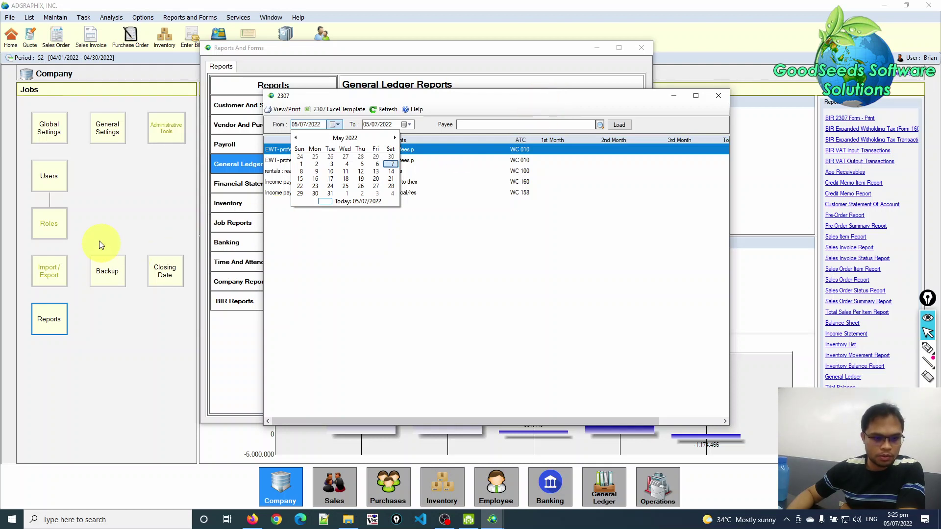
Set the 2307 report period from 04/01/2022 to 04/30/2022.
click(295, 138)
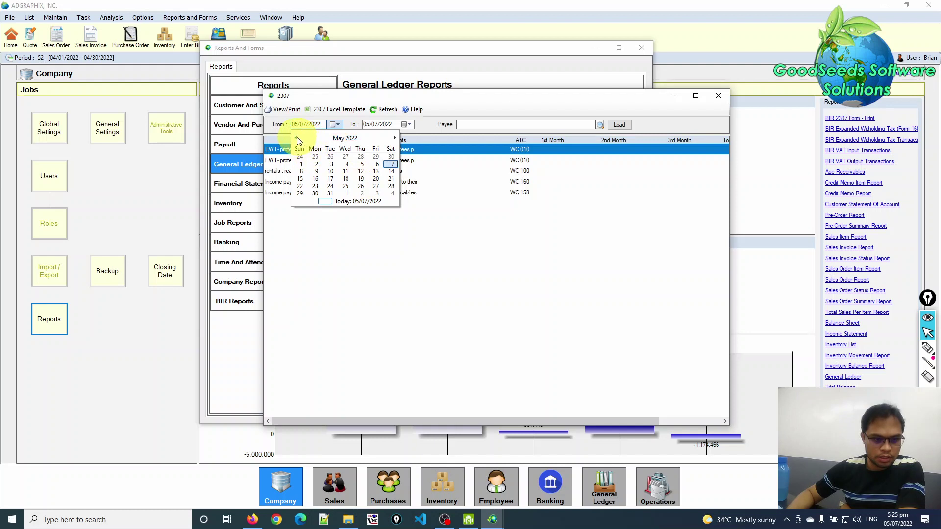
click(376, 157)
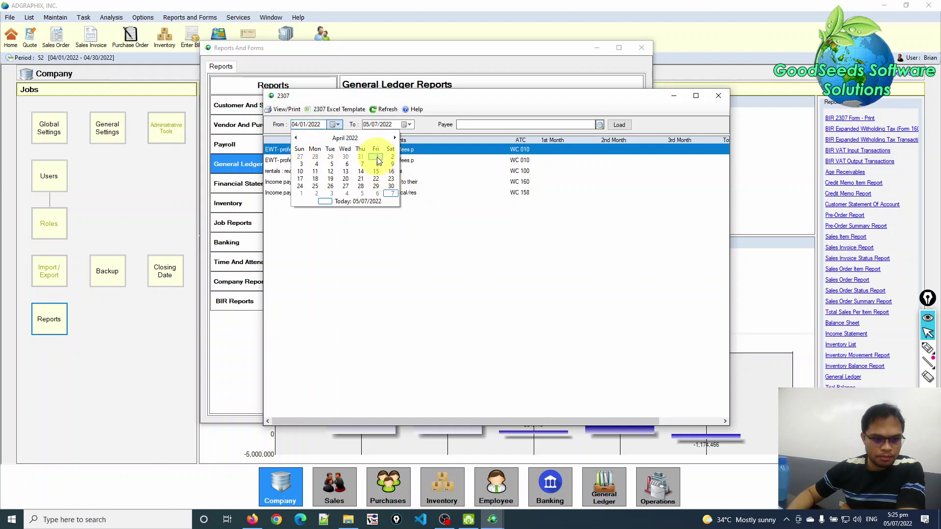
click(412, 125)
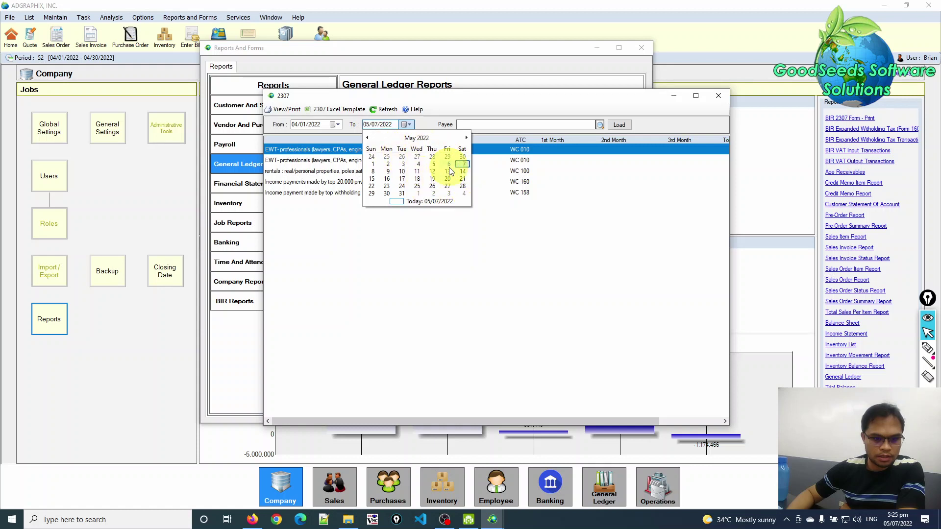
click(463, 157)
Search 'dpp' in Payee and select DPPS TRADING.
click(503, 124)
click(504, 124)
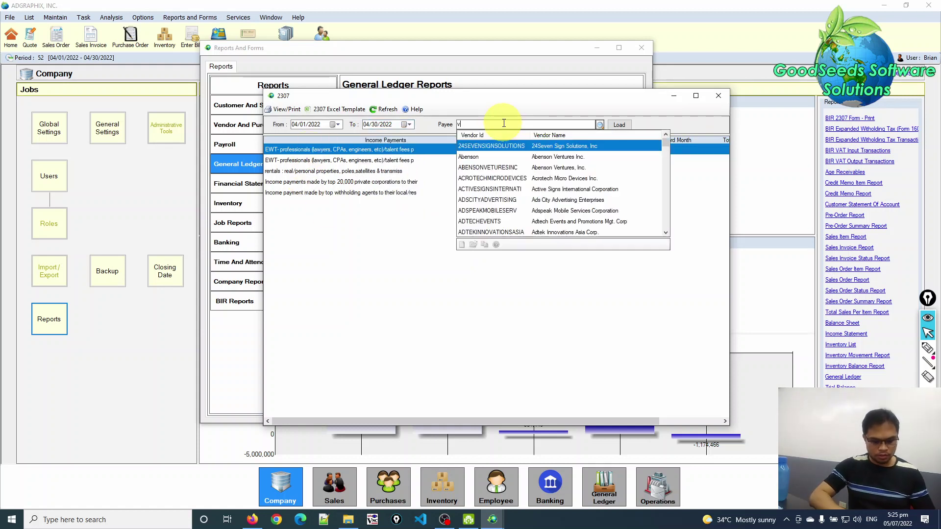
click(503, 124)
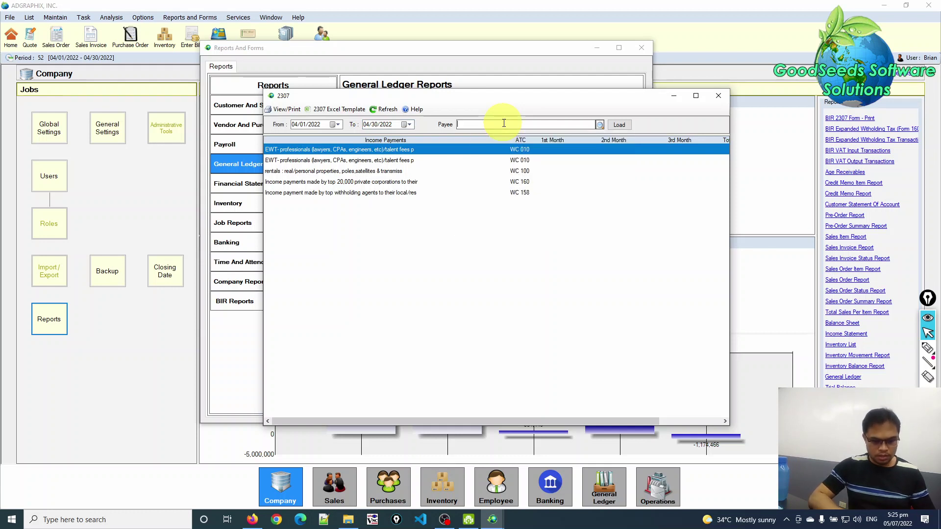
text(dpp)
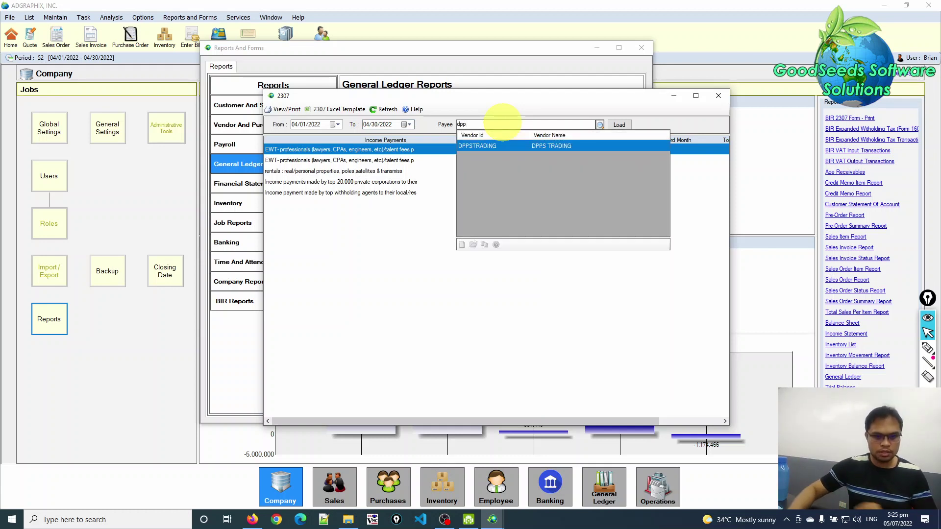
click(487, 146)
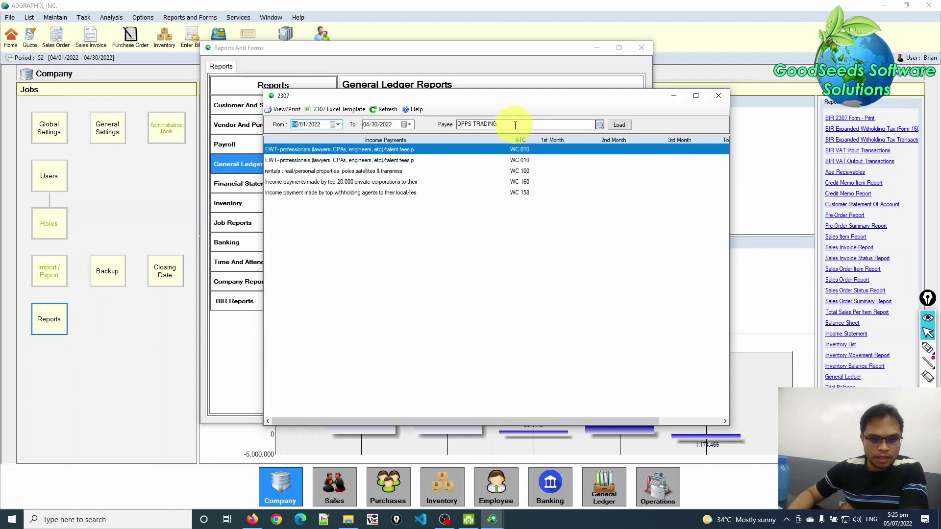
Load the April figures and check the WC 158 row showing 691,875.00 in the 1st Month.
click(620, 126)
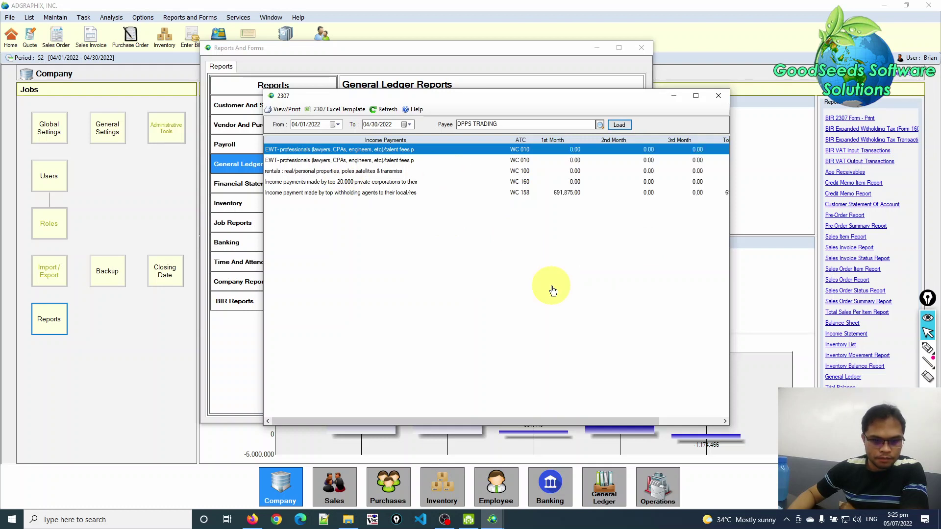
click(400, 193)
click(391, 182)
click(386, 171)
click(378, 160)
click(374, 150)
click(374, 161)
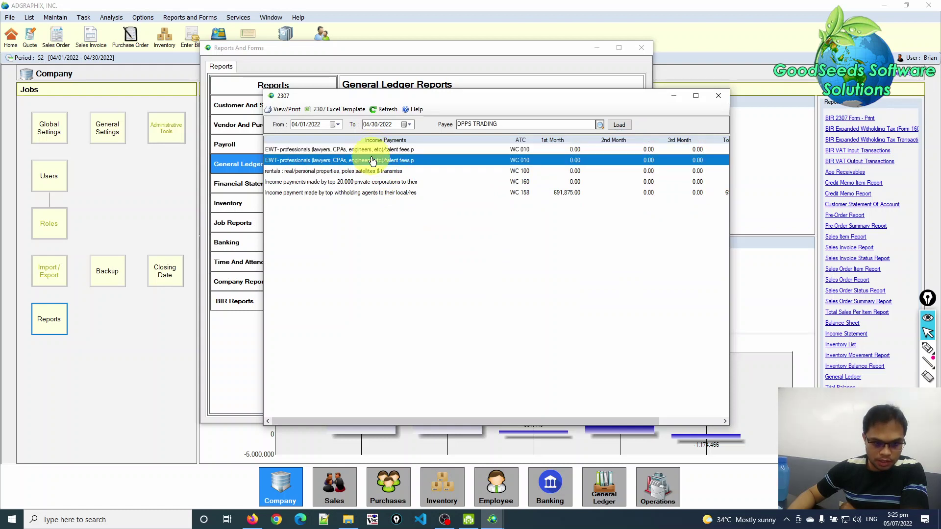
click(366, 182)
click(368, 193)
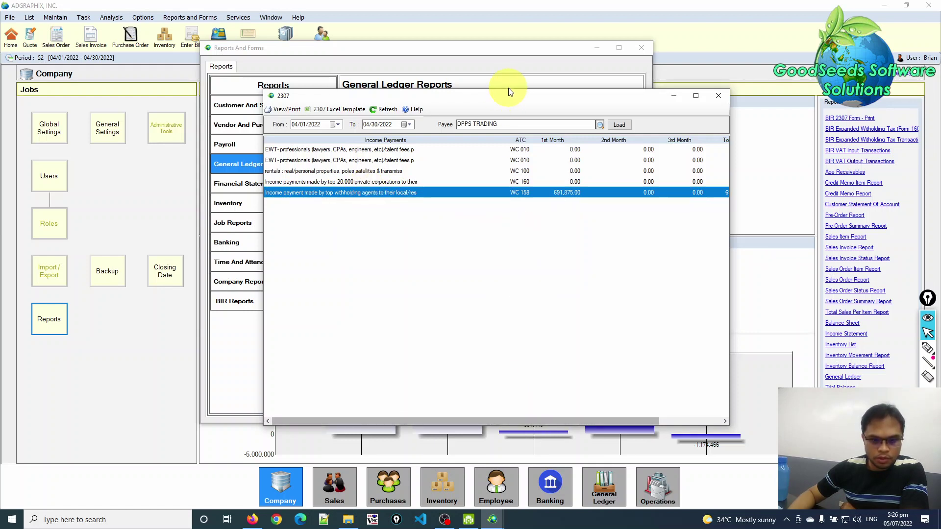
drag(505, 124, 455, 124)
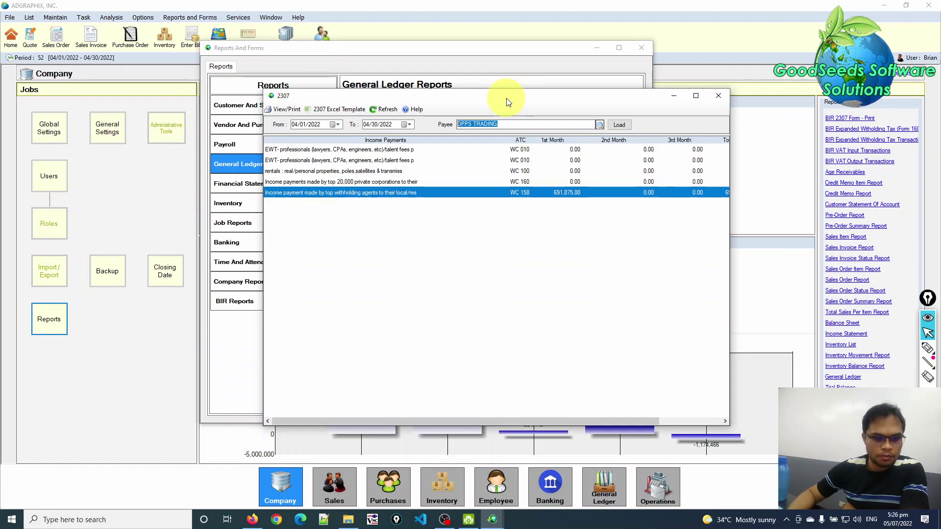
click(334, 110)
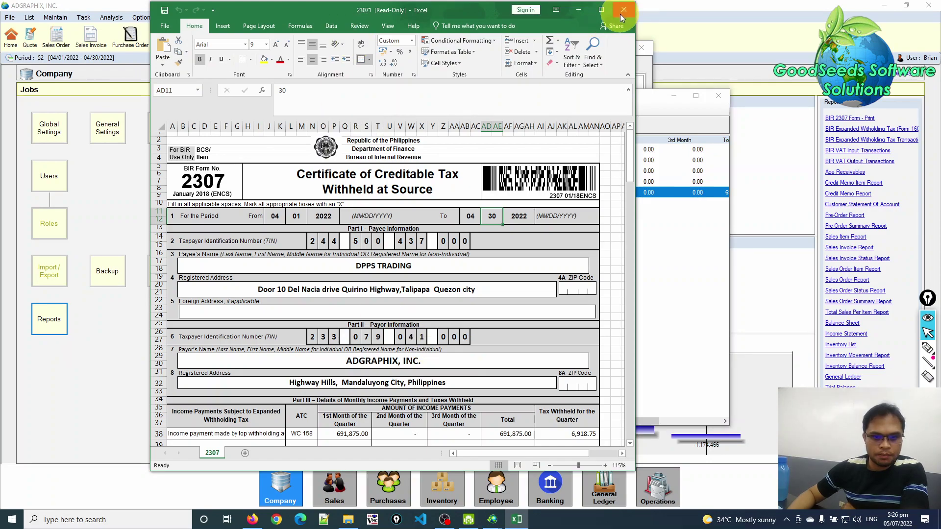
click(602, 10)
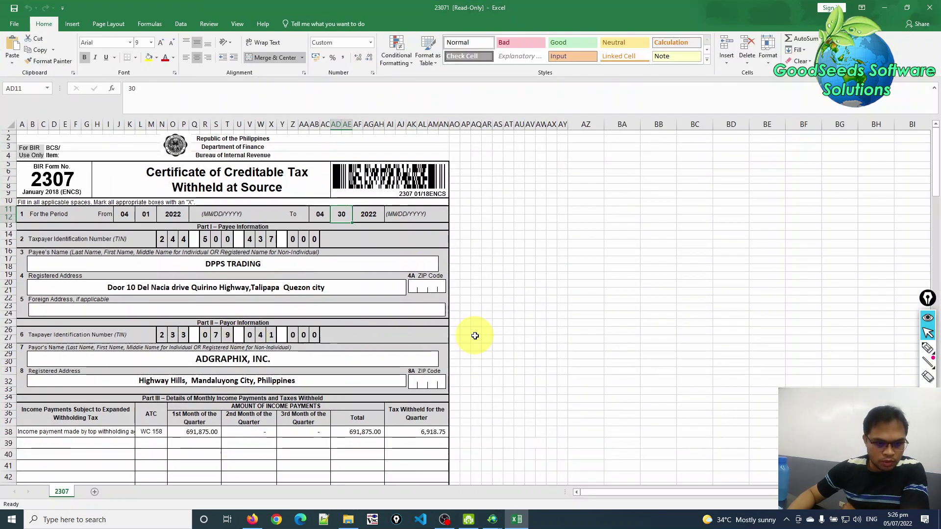
scroll(481, 333, down, 4)
scroll(481, 335, down, 14)
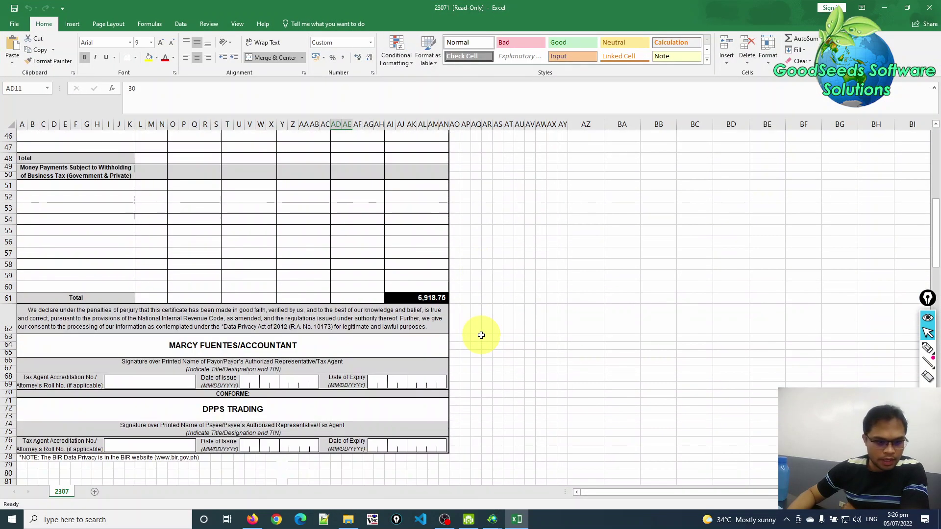
scroll(481, 335, up, 18)
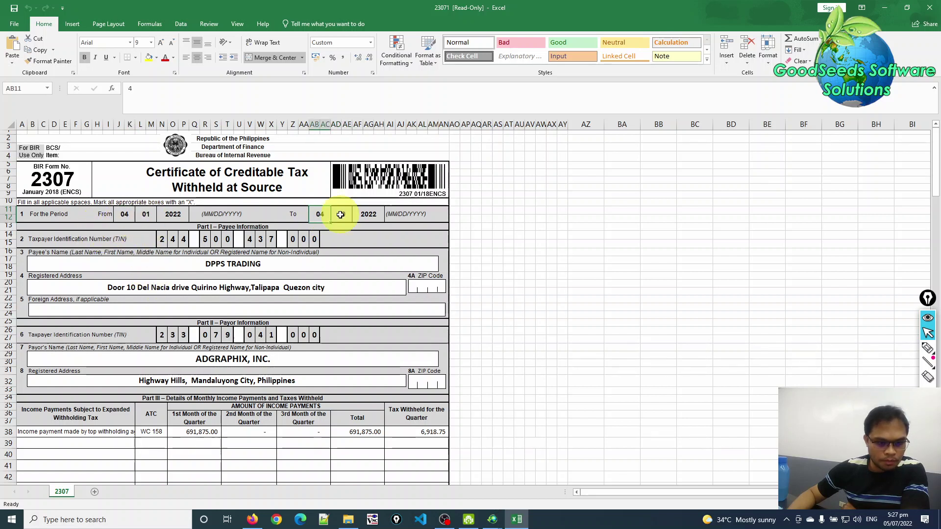
click(435, 215)
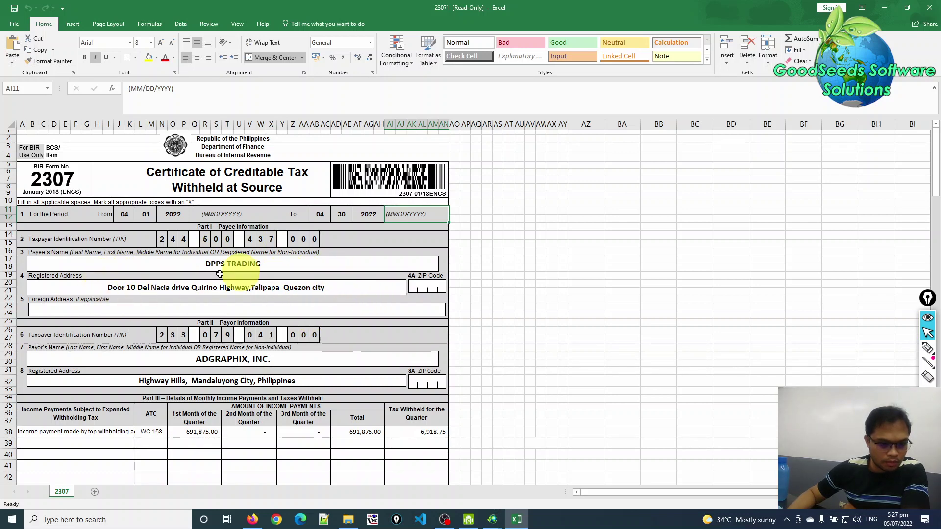
Select the income payment line in row 38 of the 2307 workbook.
scroll(309, 323, down, 3)
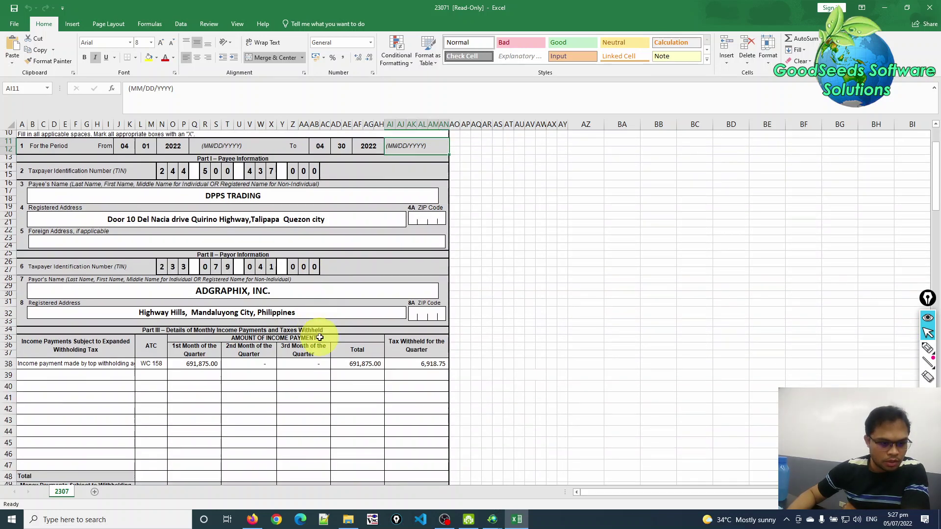
scroll(320, 338, up, 1)
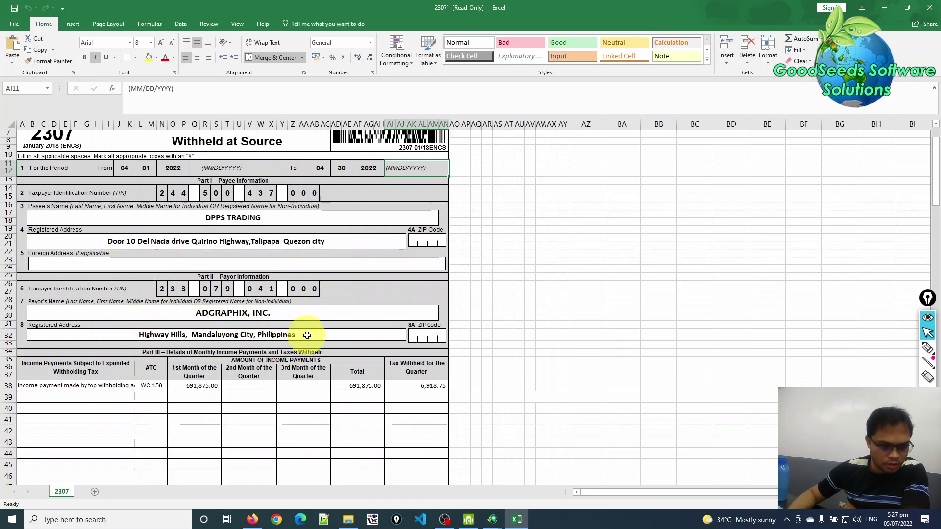
scroll(311, 363, down, 5)
scroll(313, 365, down, 5)
scroll(313, 364, up, 4)
scroll(313, 365, down, 5)
scroll(313, 364, up, 1)
scroll(313, 364, up, 5)
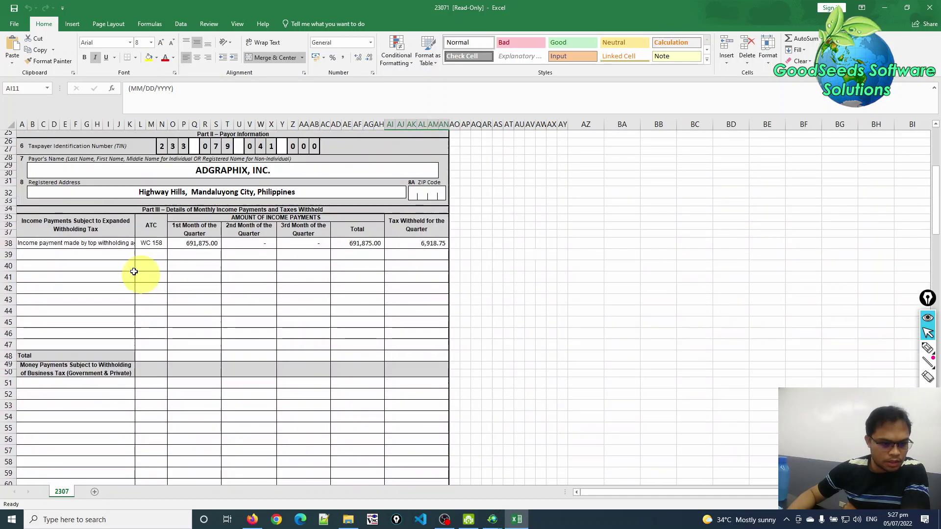
drag(45, 244, 402, 247)
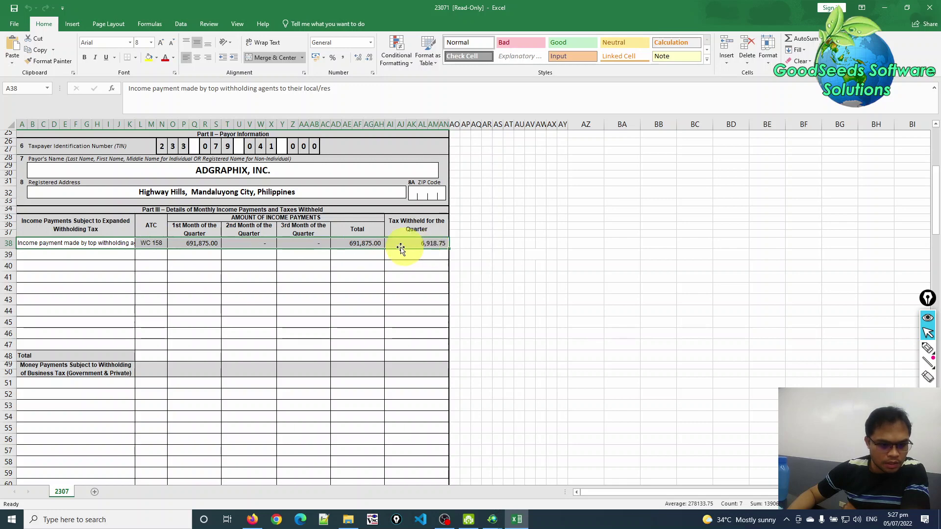
Verify the ATC code WC 158 and the 6,918.75 tax withheld cells.
scroll(288, 323, up, 6)
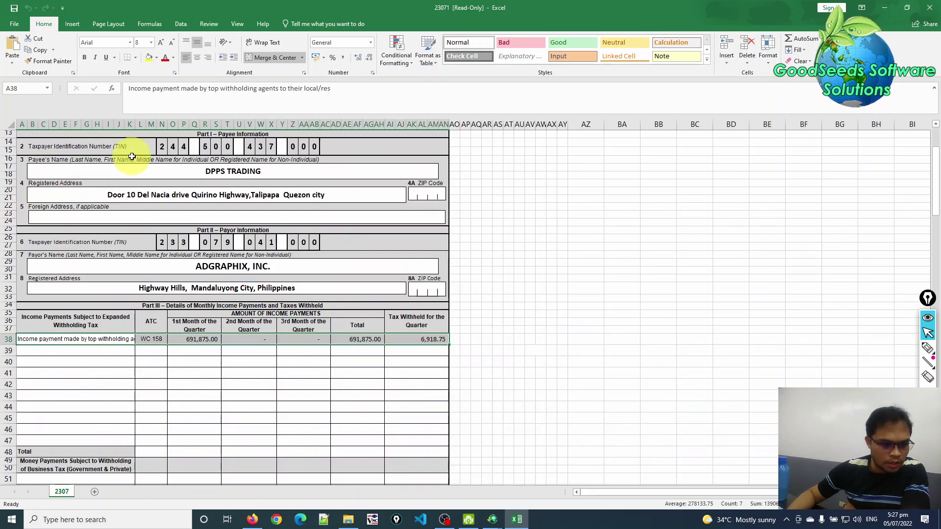
scroll(263, 378, down, 1)
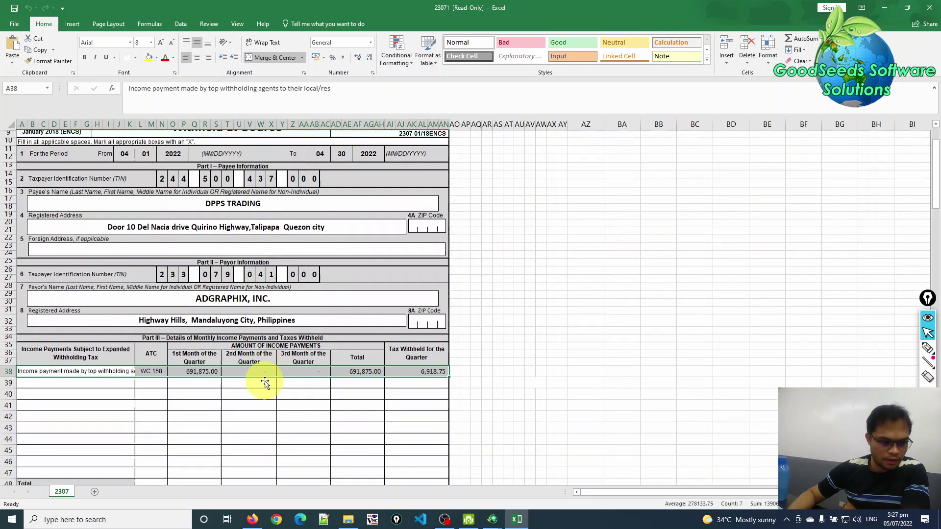
click(147, 363)
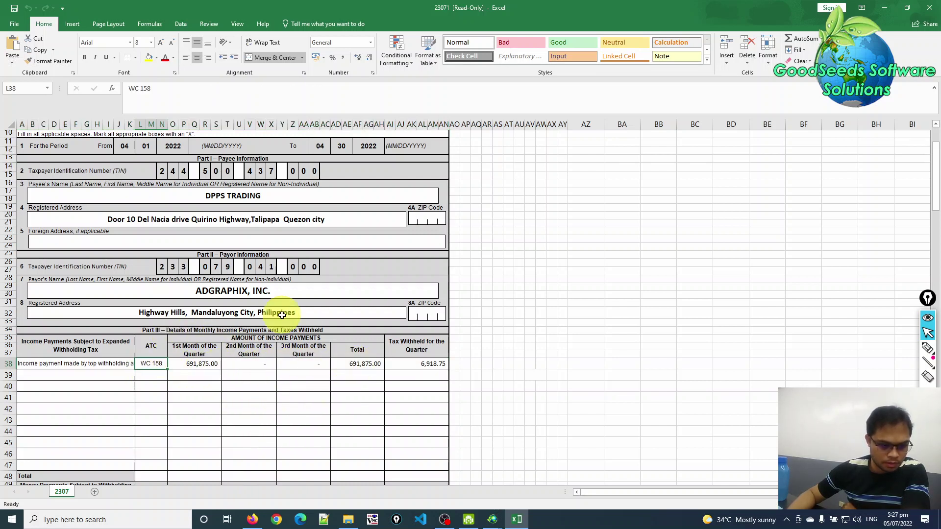
scroll(402, 374, down, 2)
click(422, 314)
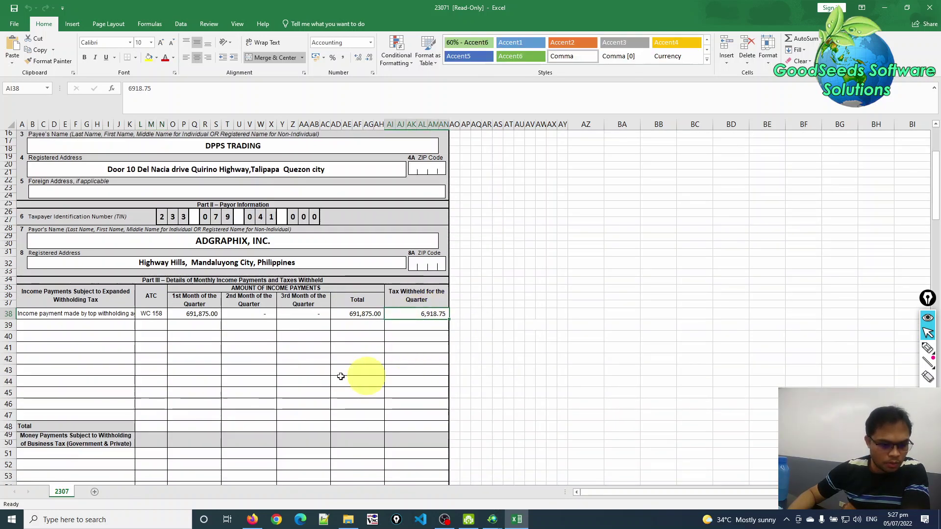
scroll(340, 377, down, 11)
scroll(276, 384, down, 6)
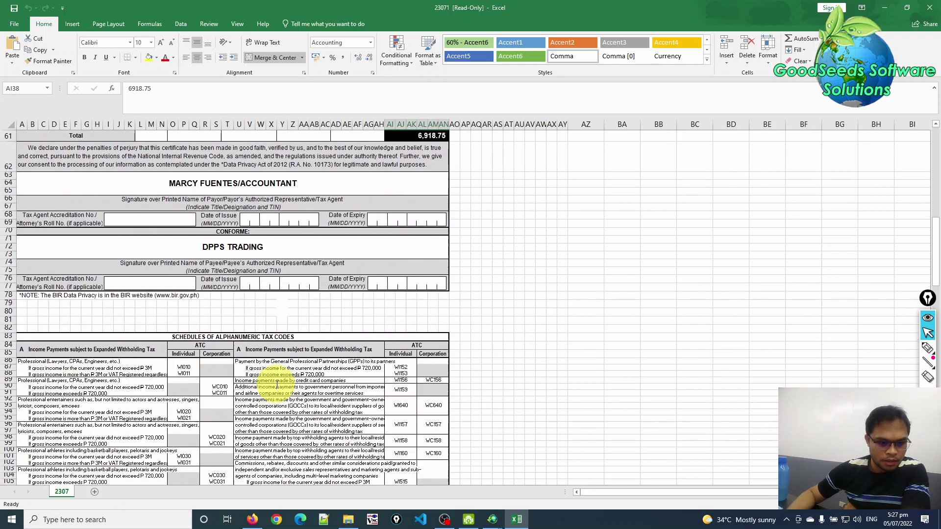
scroll(272, 378, up, 6)
Check the payor signatory and DPPS TRADING conforme names, then close the workbook.
click(200, 315)
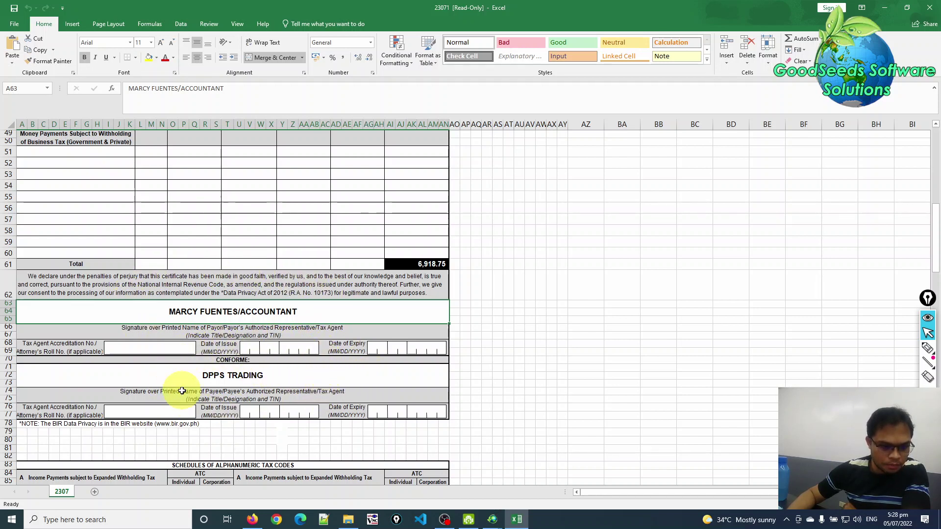
click(206, 376)
scroll(379, 417, down, 7)
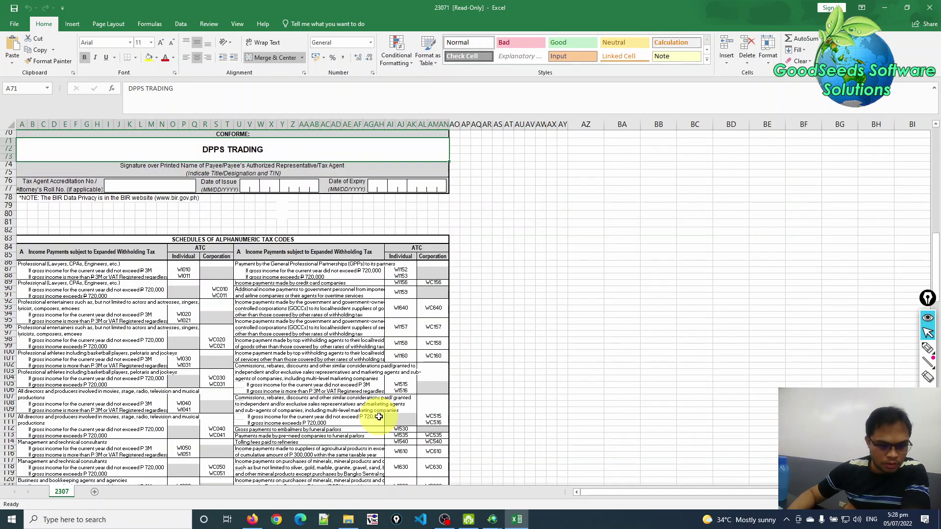
scroll(379, 417, up, 20)
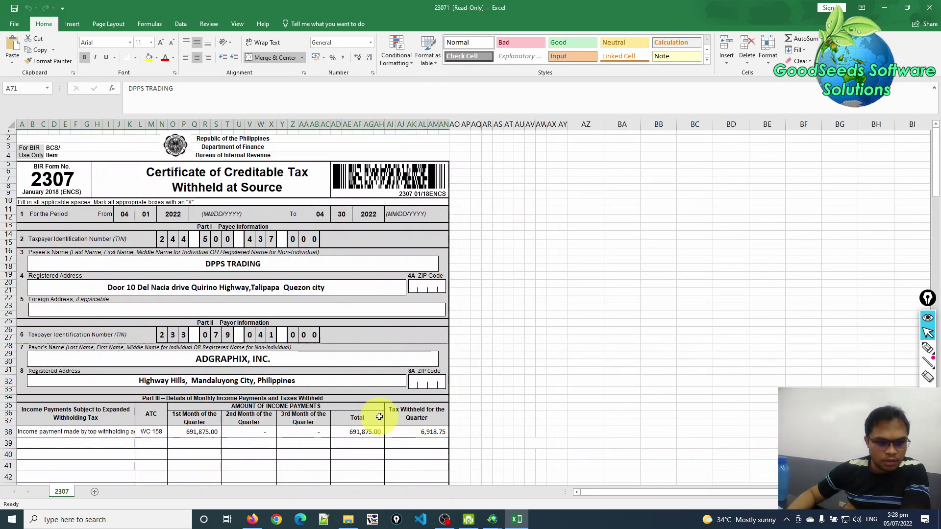
scroll(446, 302, down, 7)
scroll(402, 311, up, 7)
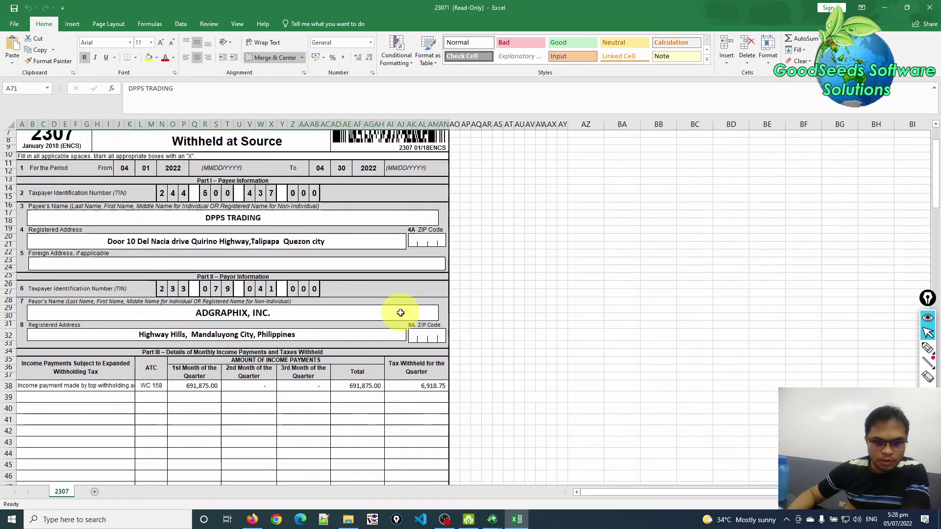
click(915, 15)
Close Excel without saving, then view the maximized BIR-2307 print preview and its export formats.
click(469, 270)
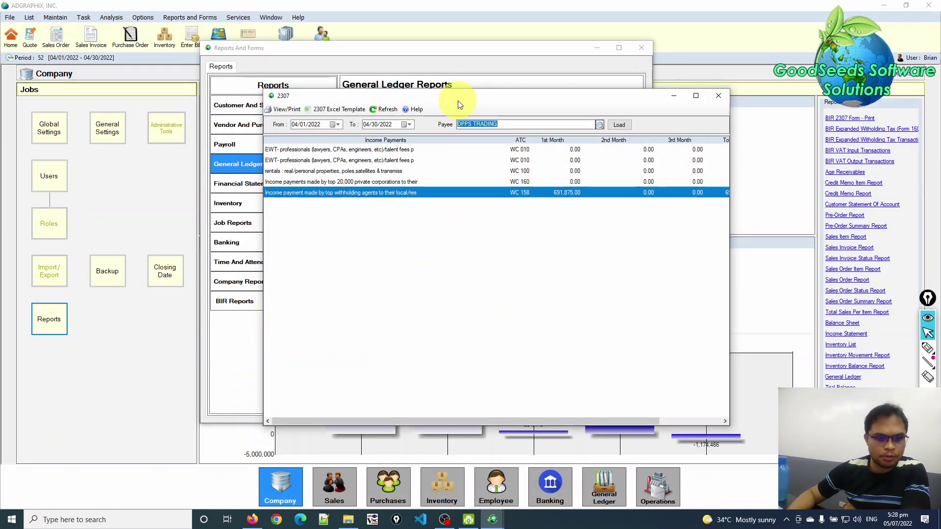
click(282, 110)
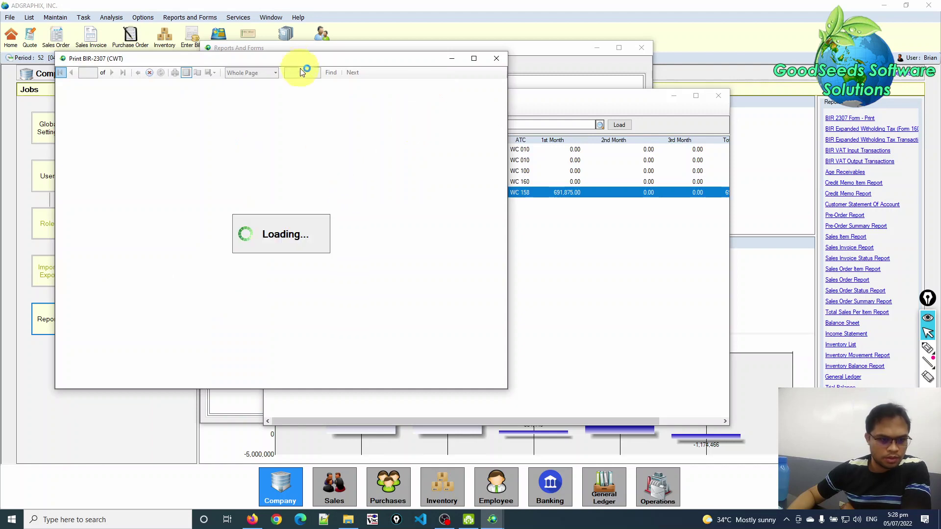
drag(295, 61, 373, 69)
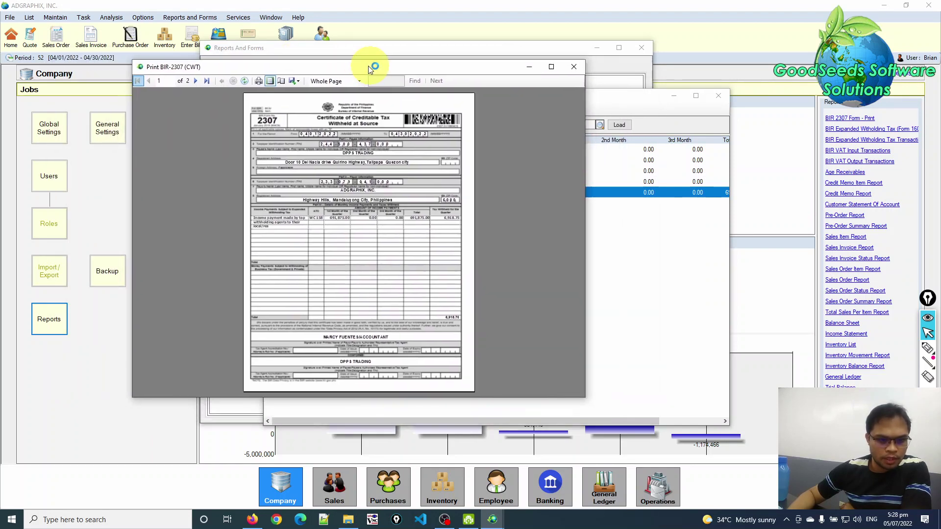
click(551, 67)
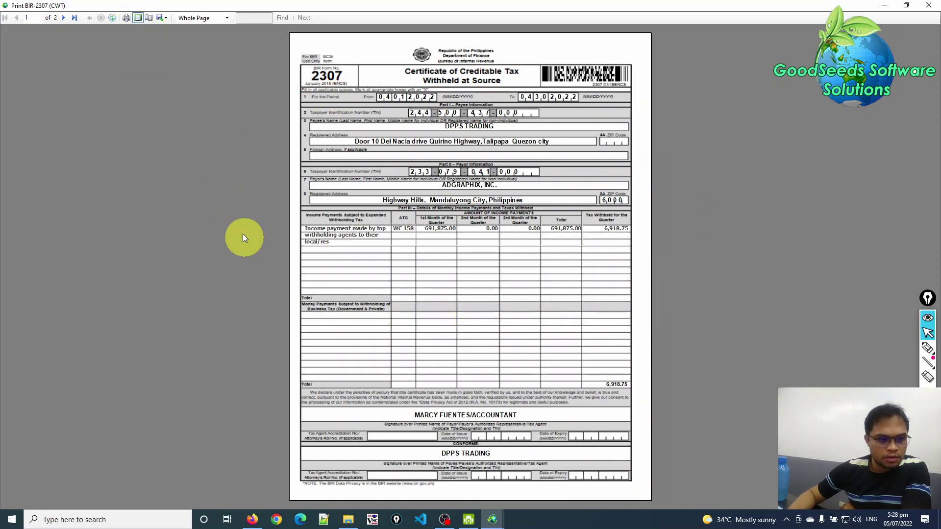
click(165, 17)
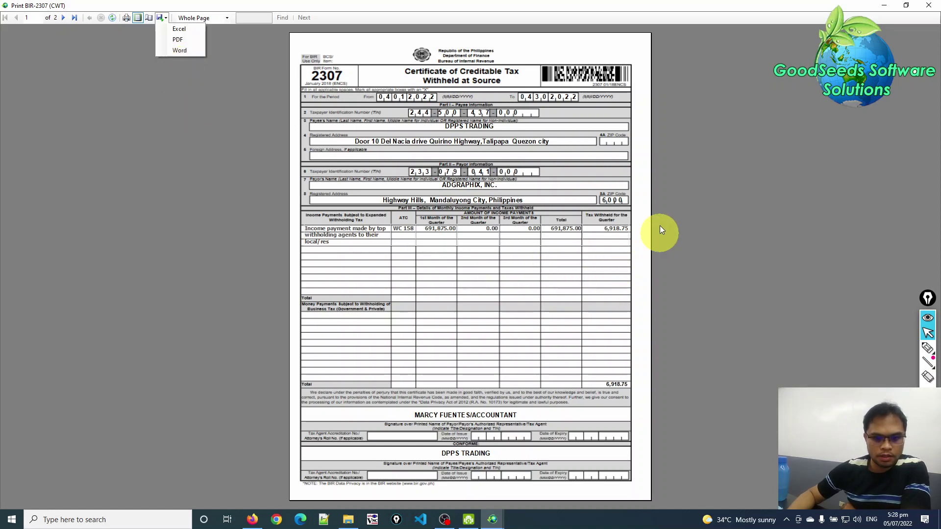
click(930, 6)
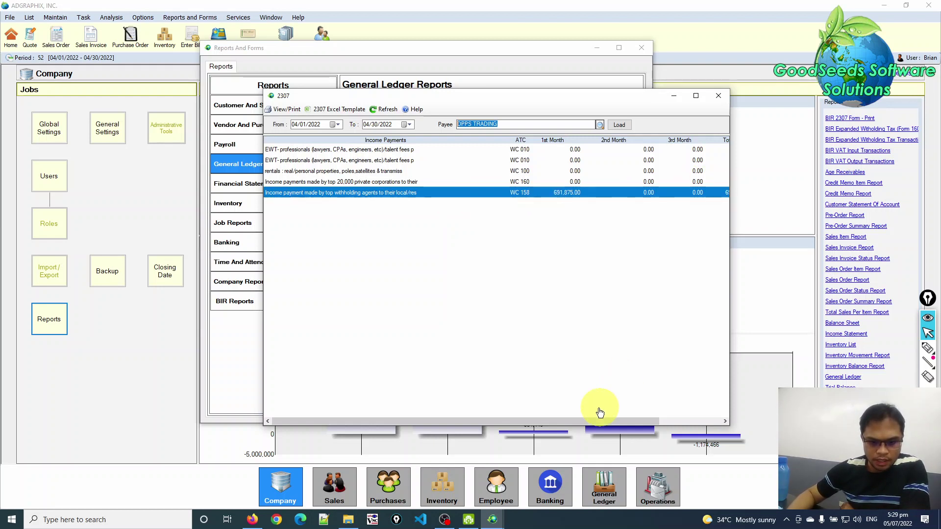
Review DPPS TRADING's four April 2022 EWT entries, including 1,537.50, totalling 6,918.75.
mouse_move(583, 424)
mouse_down()
mouse_move(647, 424)
mouse_move(583, 423)
mouse_up()
click(428, 192)
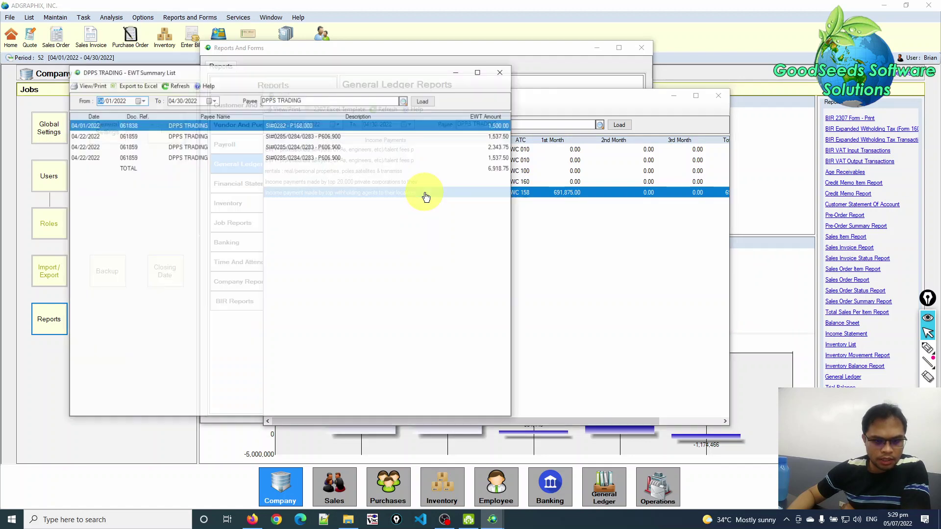
drag(293, 79, 276, 224)
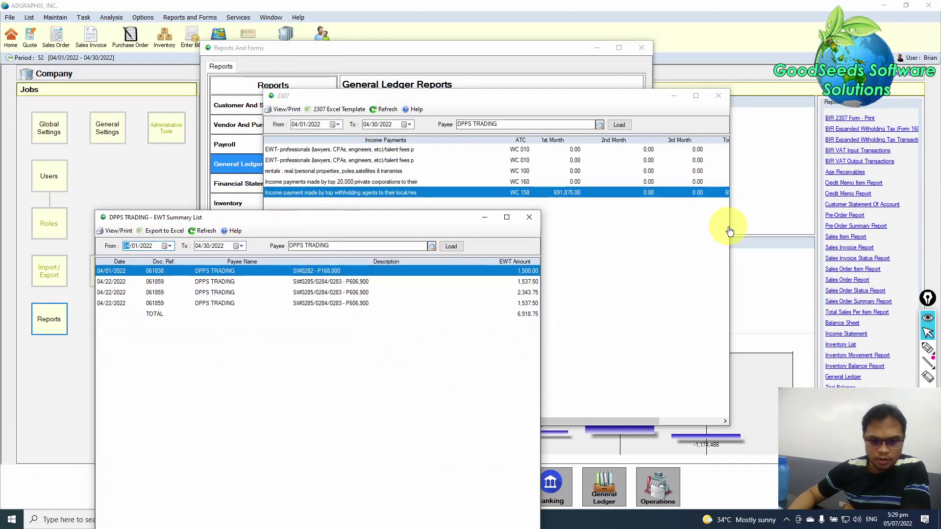
drag(672, 422, 721, 420)
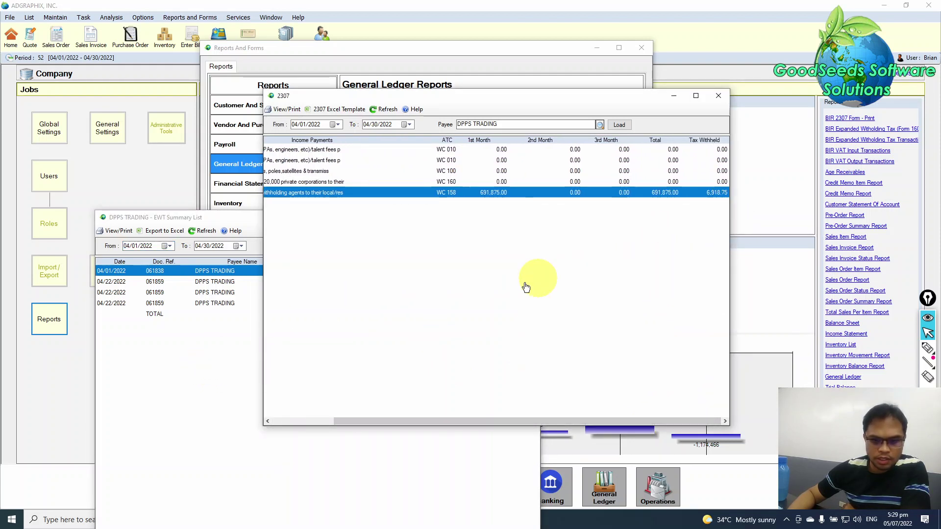
click(204, 370)
click(490, 303)
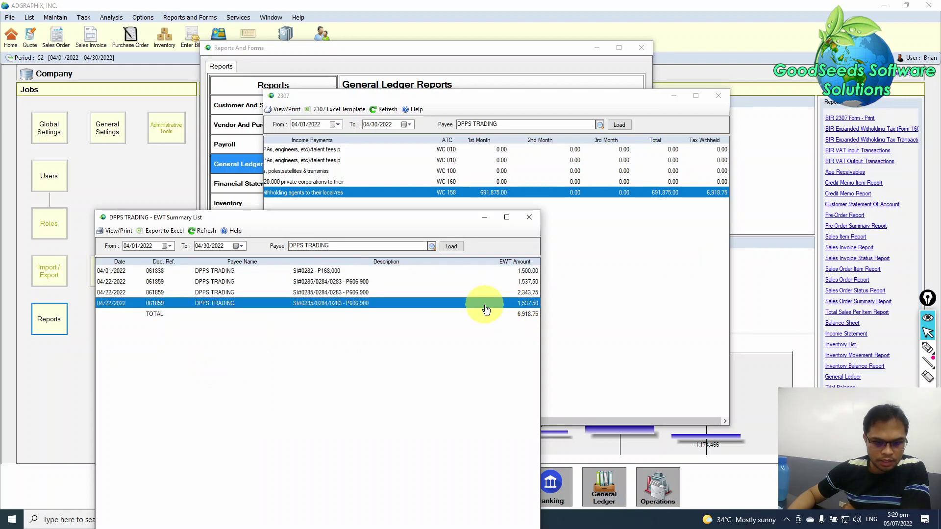
drag(309, 217, 292, 94)
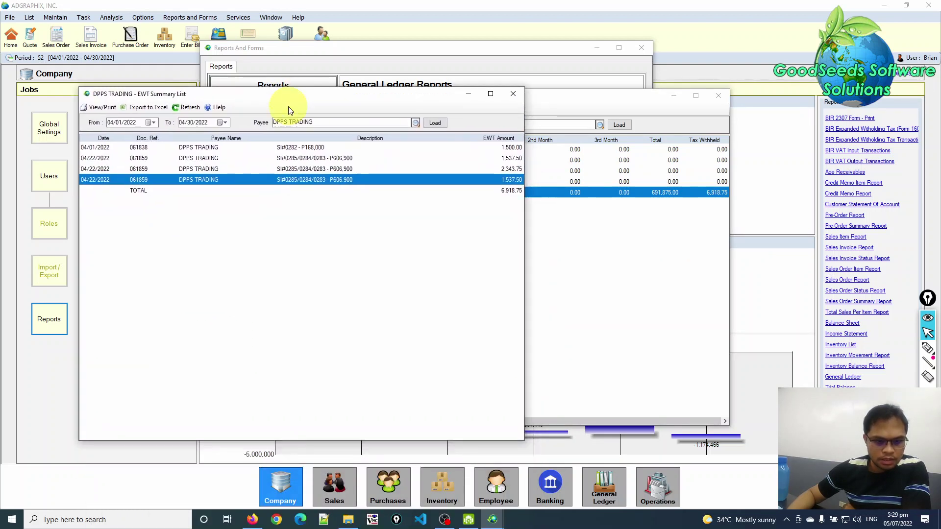
drag(357, 99, 346, 112)
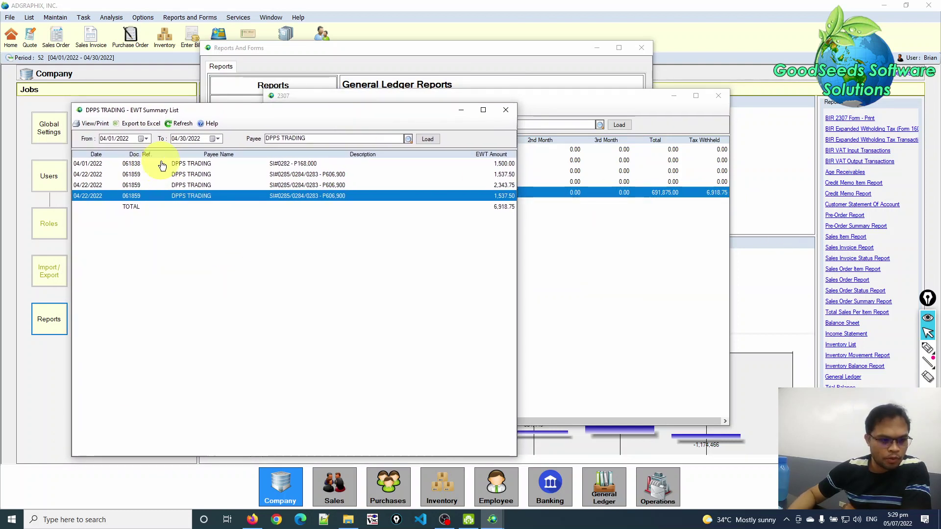
click(140, 124)
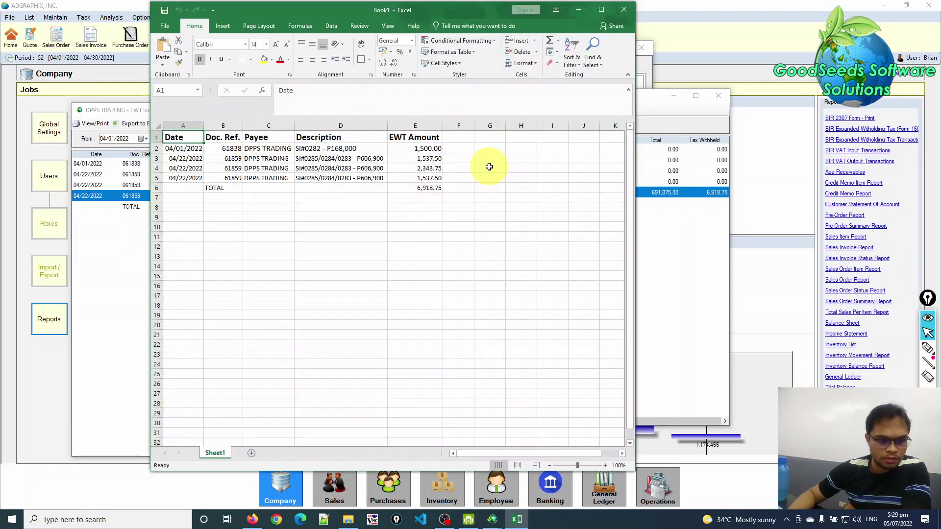
drag(489, 168, 395, 242)
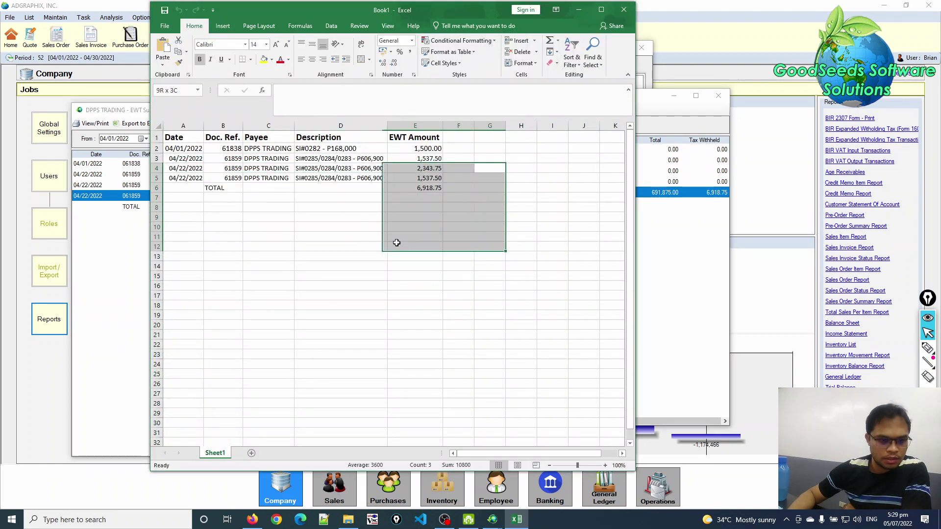
drag(181, 126, 466, 212)
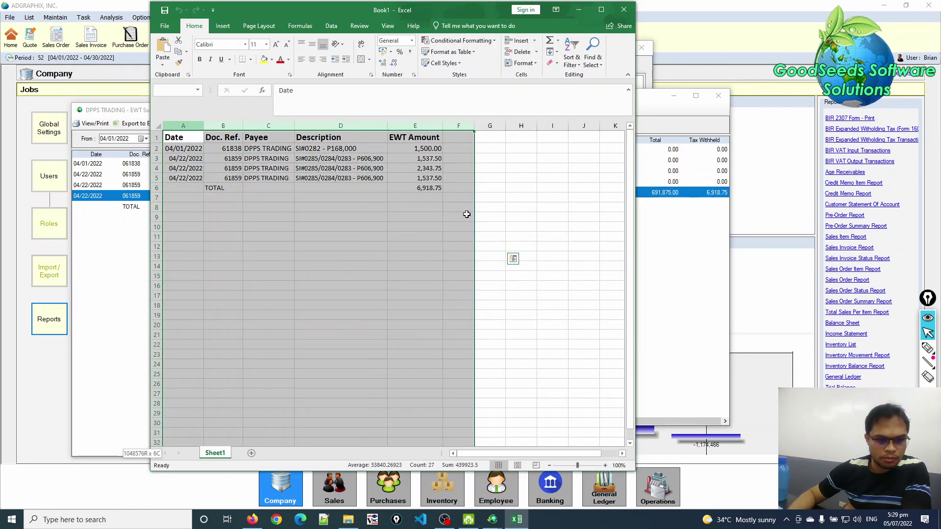
click(407, 207)
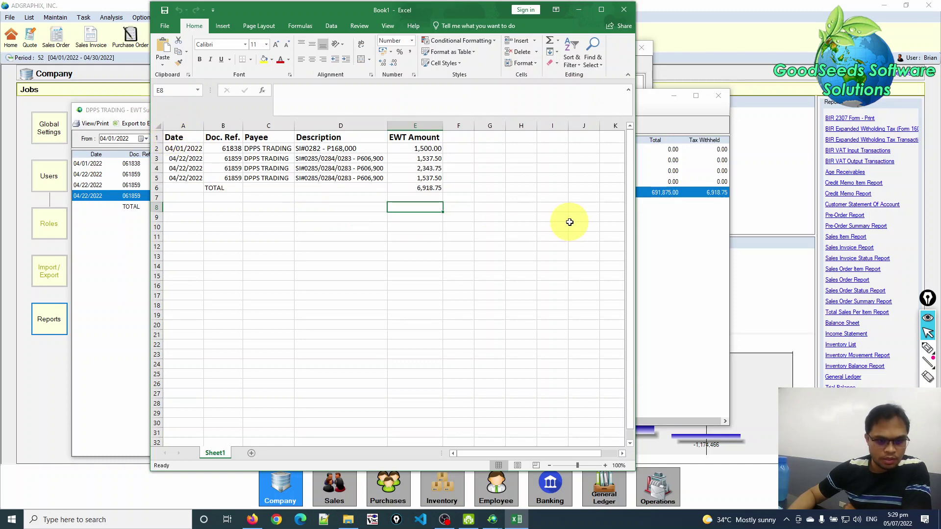
click(624, 9)
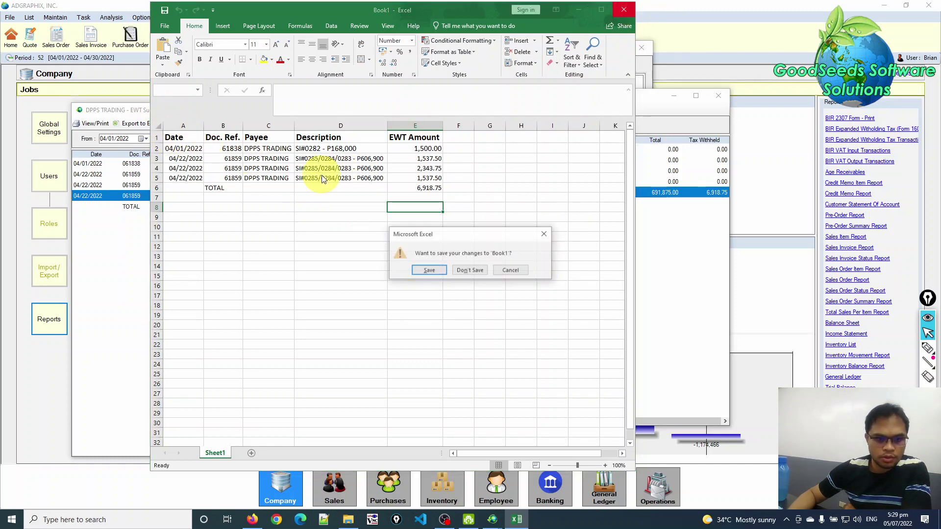
click(471, 271)
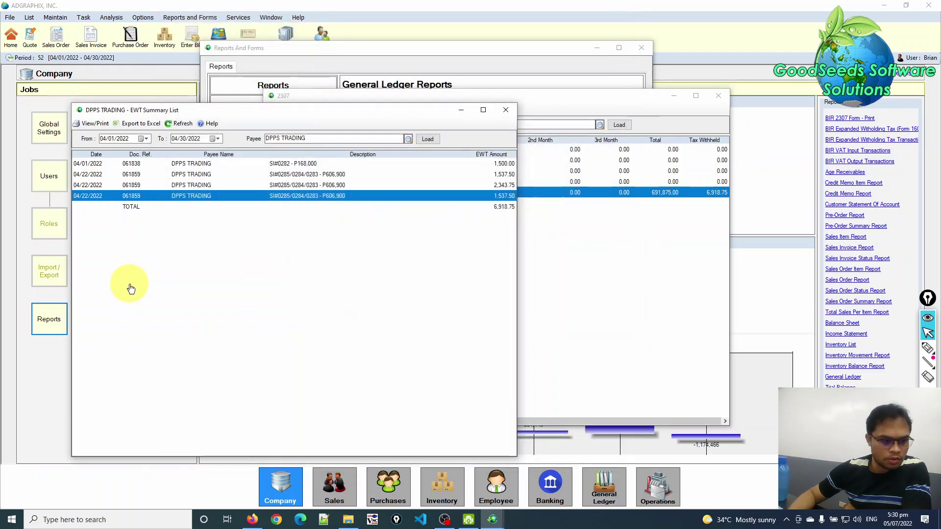
click(93, 126)
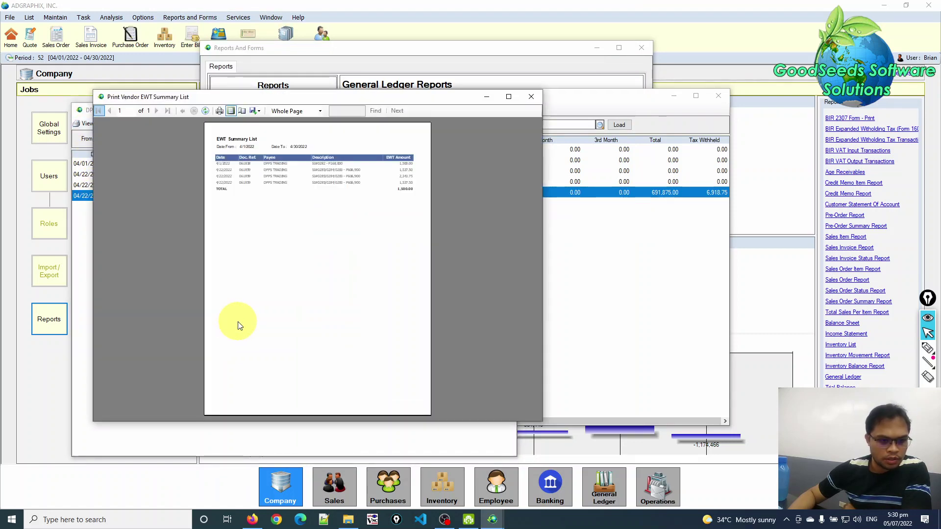
click(509, 97)
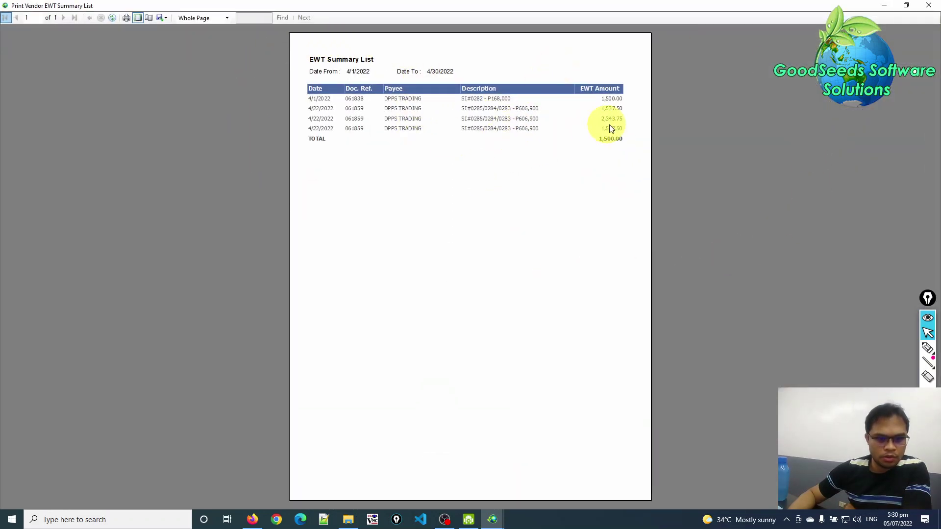
click(125, 17)
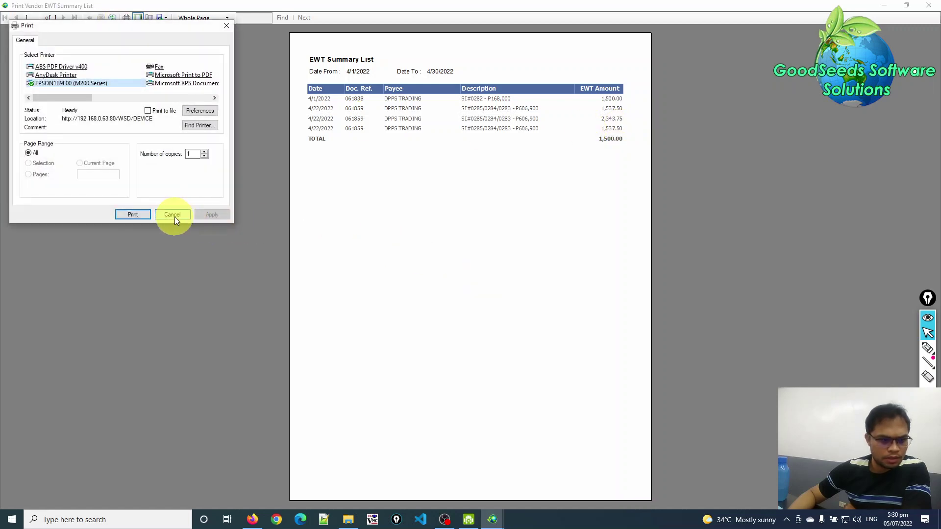
click(174, 217)
click(162, 18)
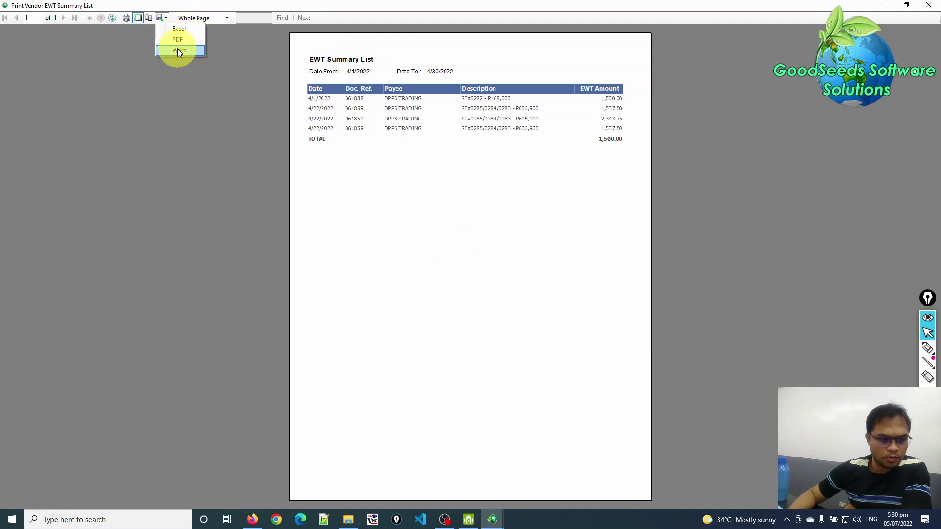
click(928, 6)
click(928, 5)
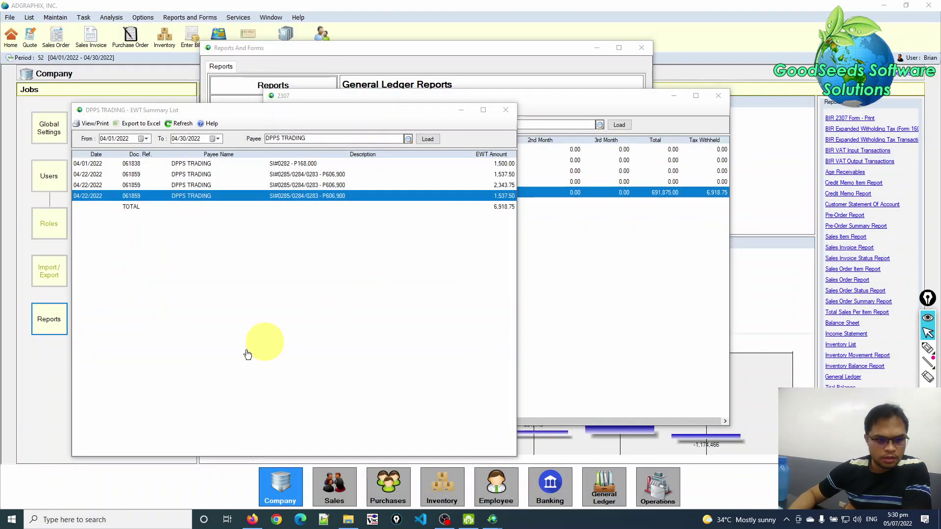
drag(257, 112, 533, 56)
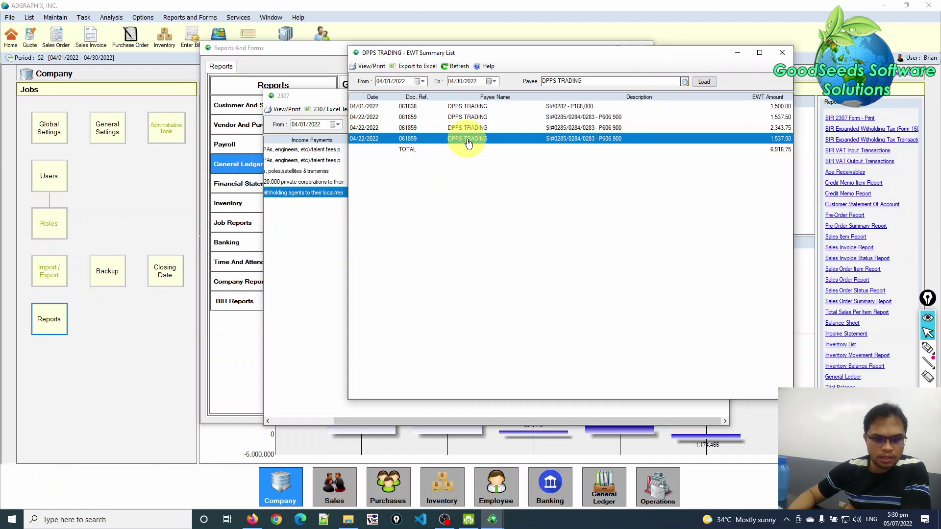
click(589, 127)
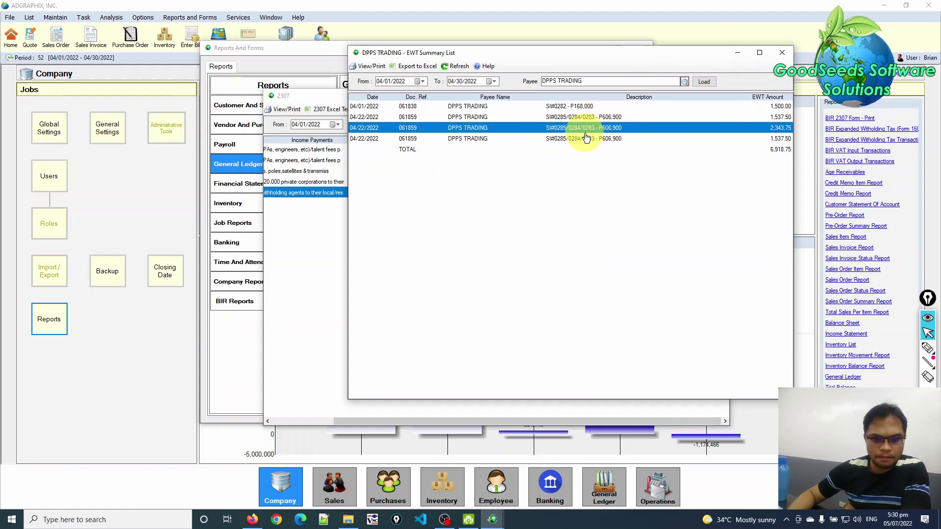
double_click(586, 138)
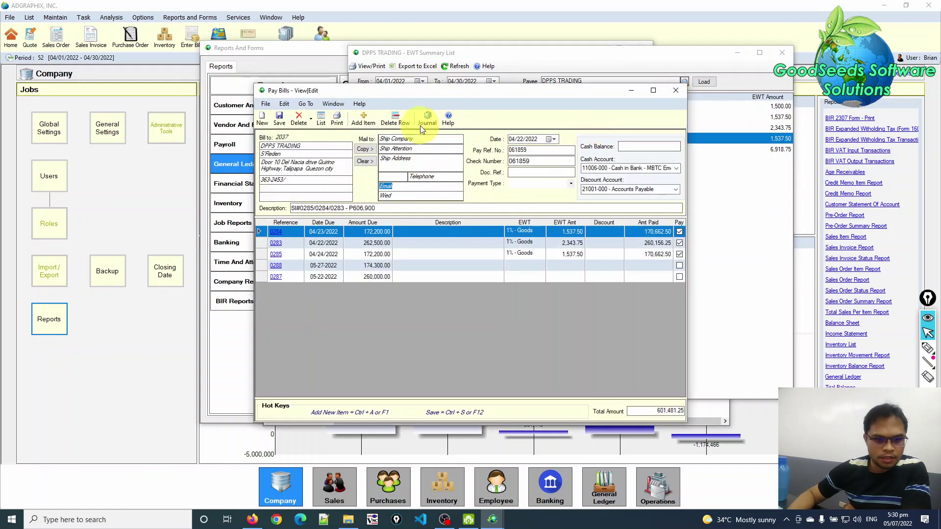
drag(449, 95, 304, 85)
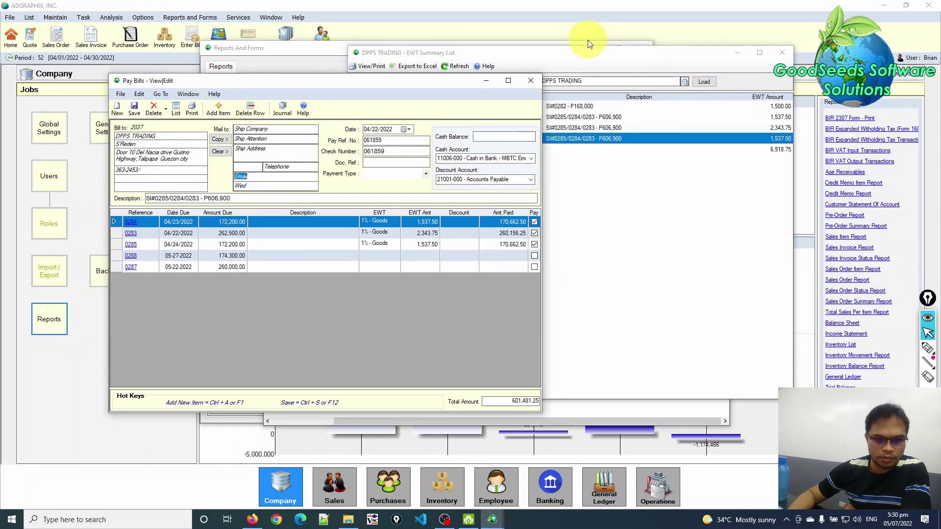
drag(455, 81, 425, 79)
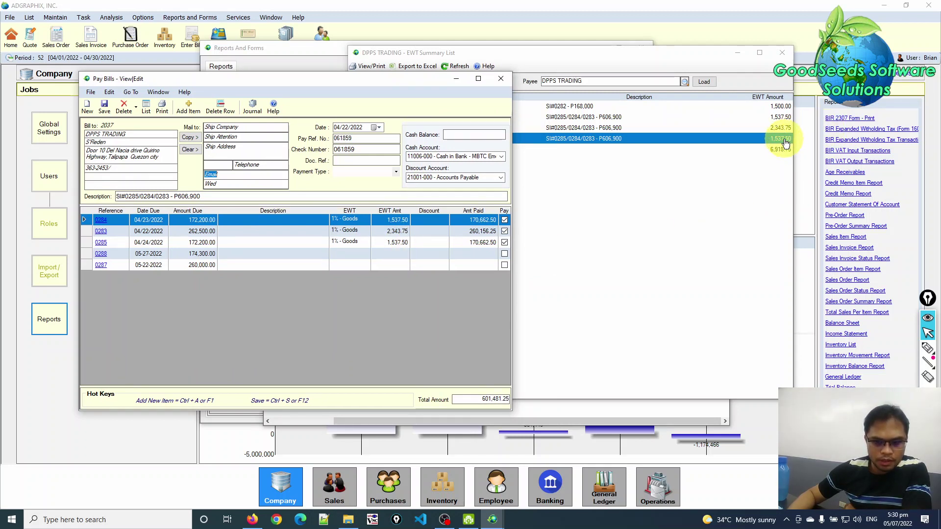
click(391, 243)
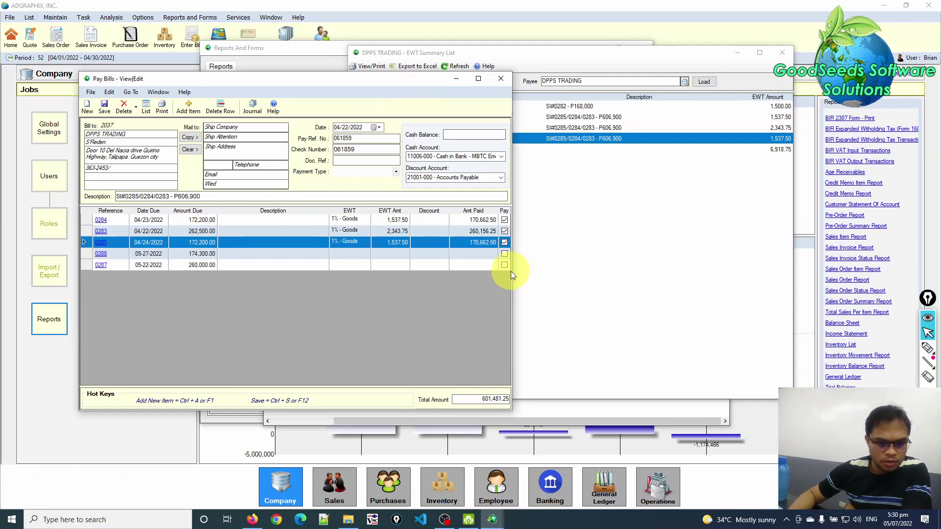
click(100, 242)
drag(436, 88, 611, 31)
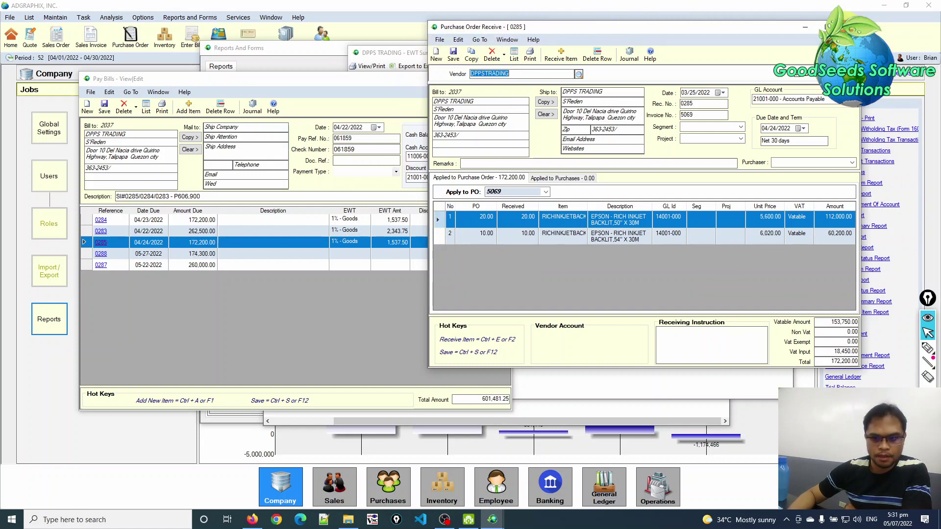
key(Escape)
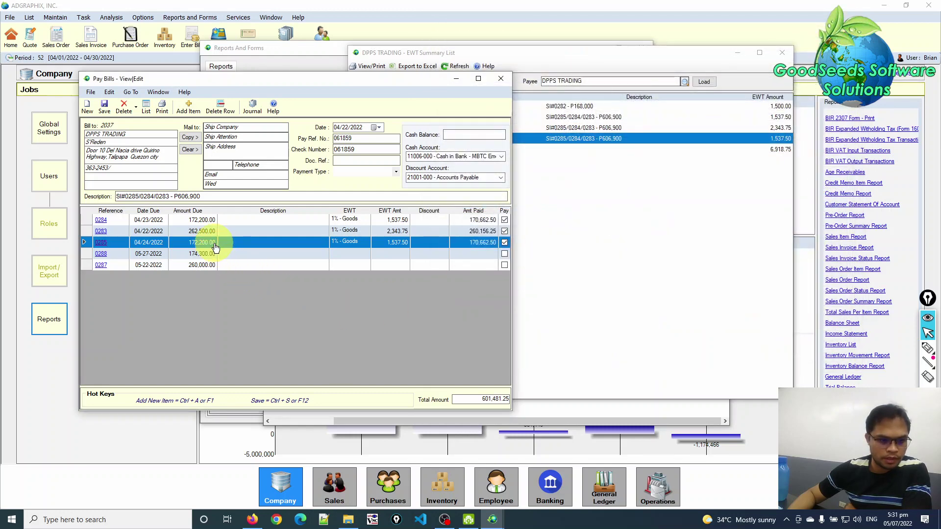
double_click(362, 140)
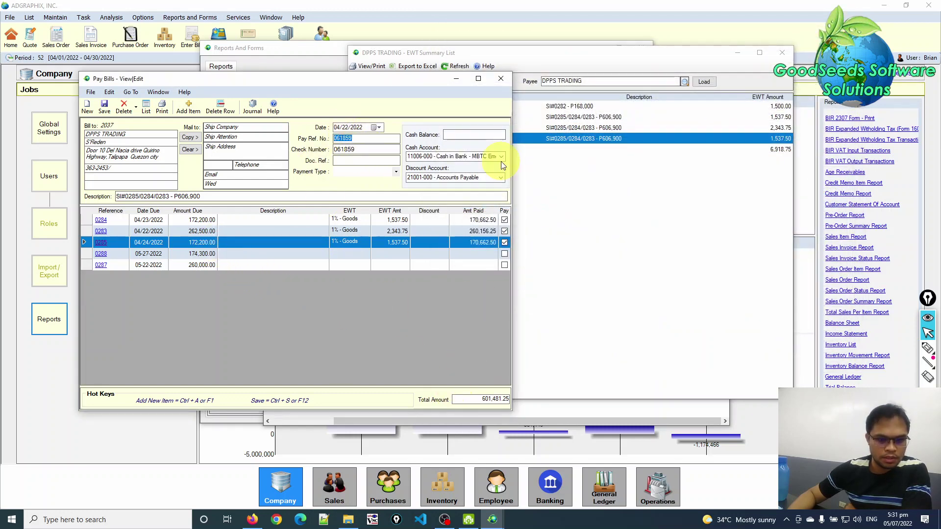
click(500, 79)
drag(582, 57, 297, 121)
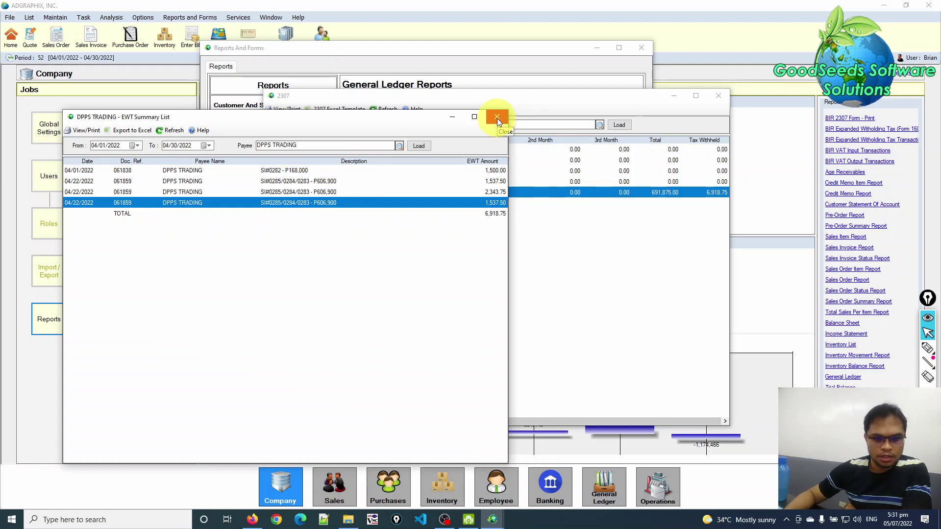
Close the EWT Summary List and move the DPPS TRADING 2307 window back into view.
drag(350, 118, 392, 103)
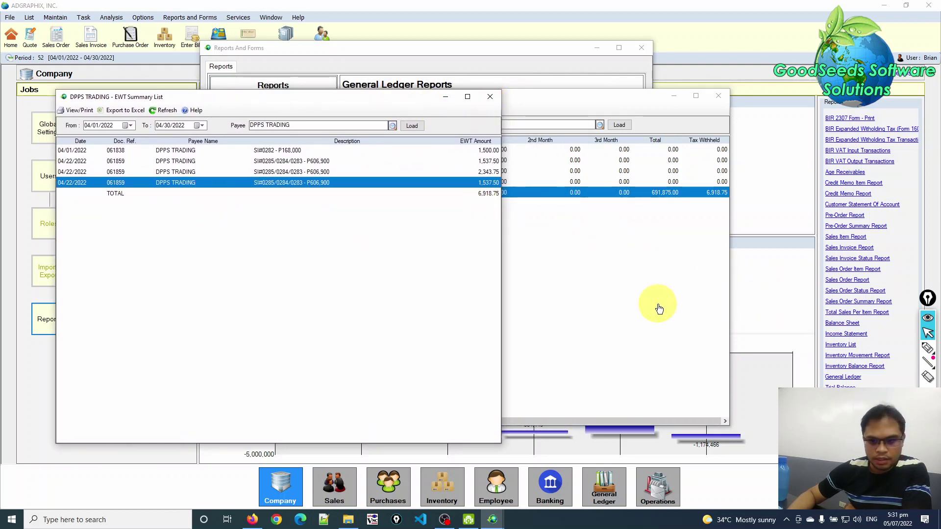
click(495, 98)
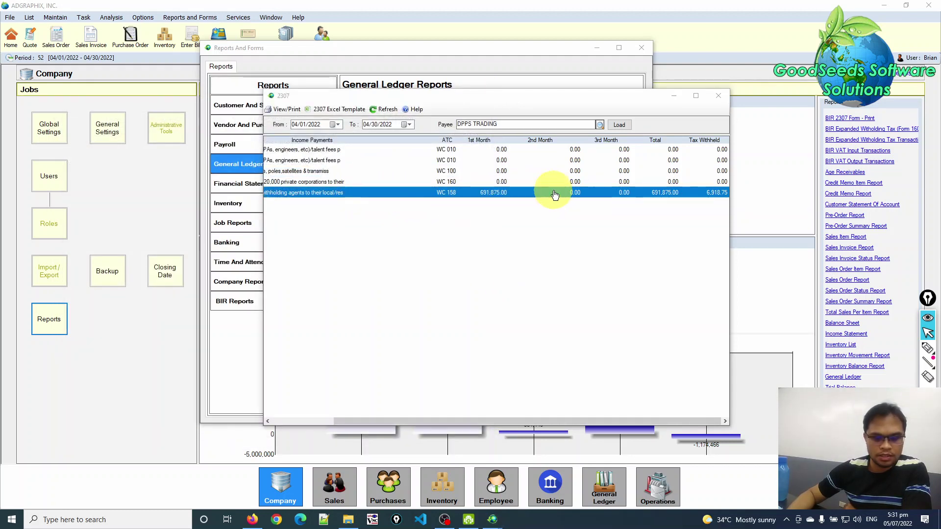
drag(542, 99, 418, 128)
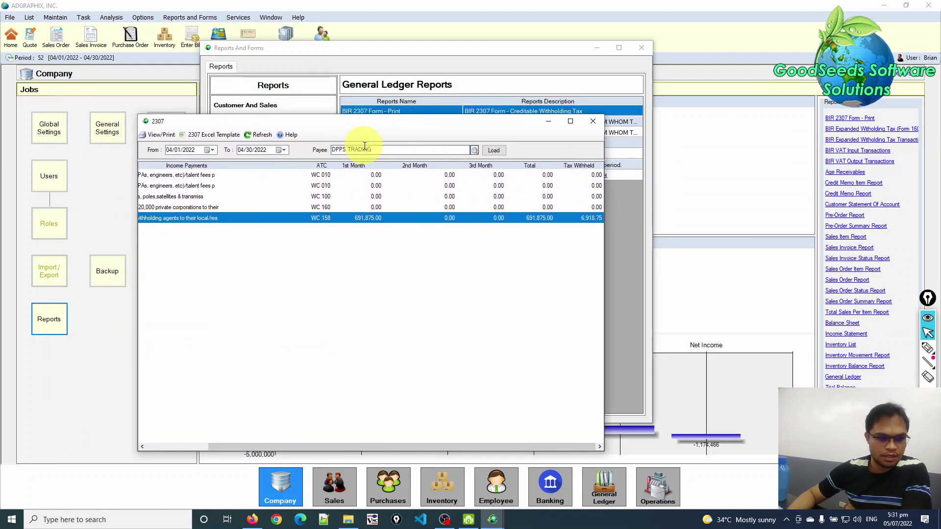
mouse_move(424, 127)
mouse_down()
mouse_move(529, 314)
mouse_move(901, 139)
mouse_move(526, 148)
mouse_move(425, 119)
mouse_up()
click(425, 120)
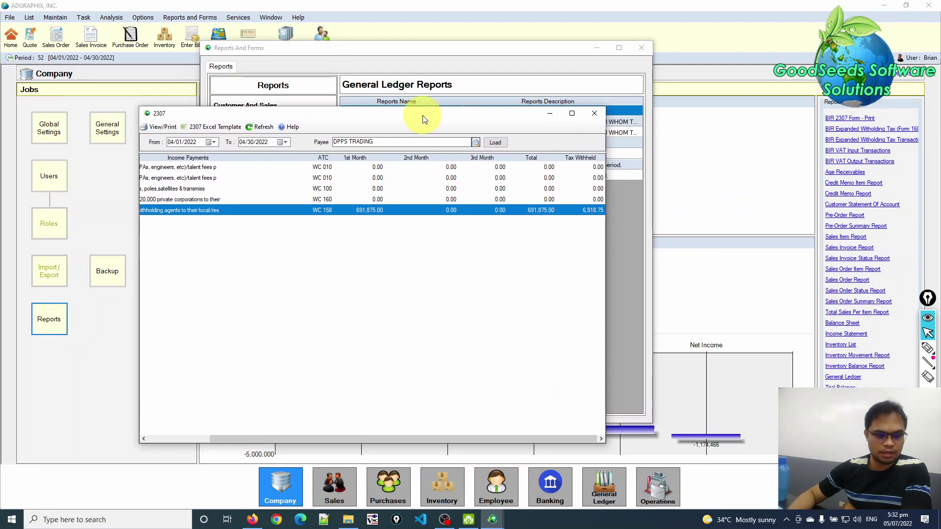